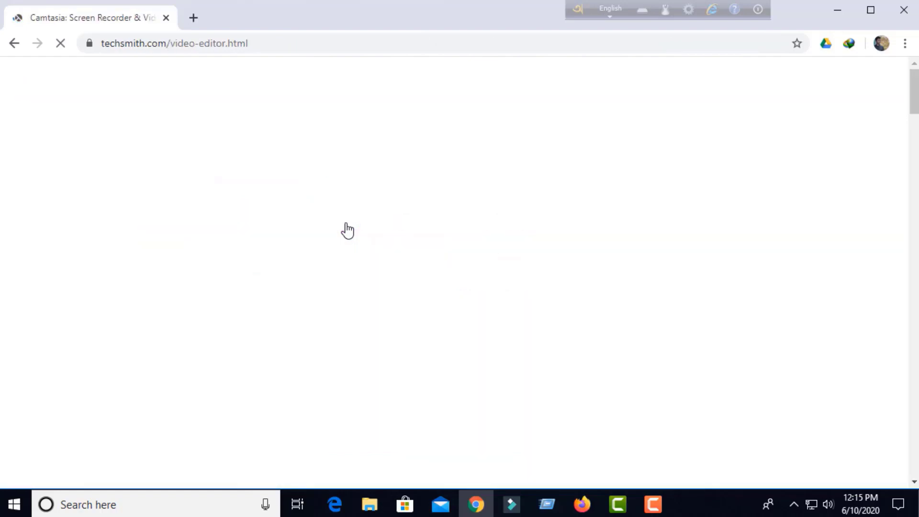
# - Download the Camtasia free trial installer, adding the duplicate and overwriting the existing camtasia.exe
pyautogui.scroll(-7, 349, 220)
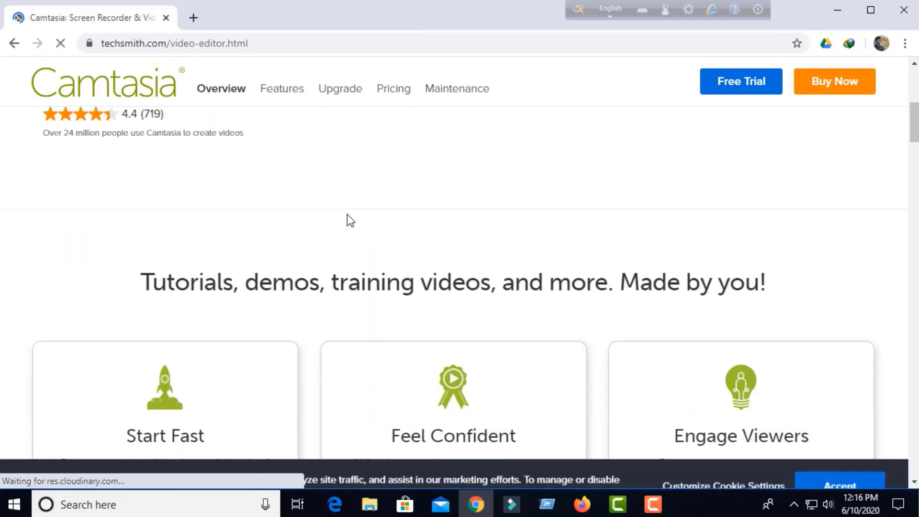
pyautogui.scroll(-12, 346, 215)
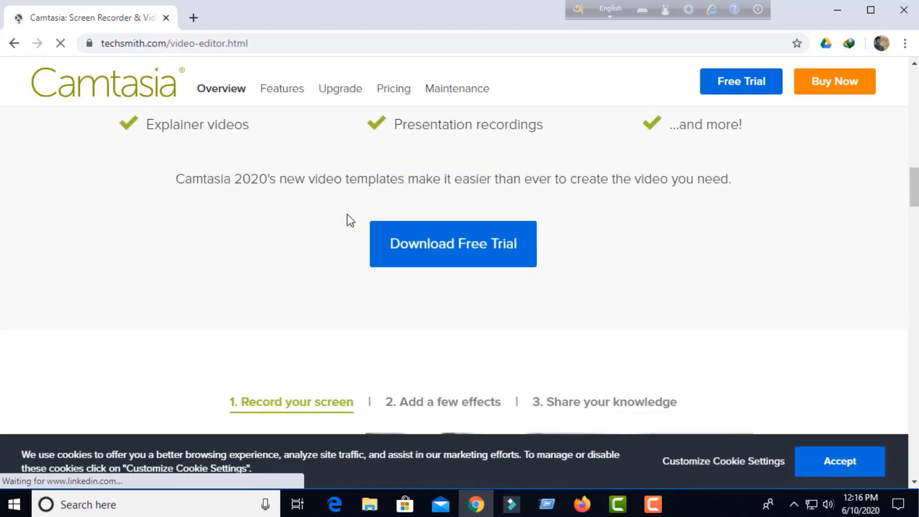
pyautogui.scroll(-1, 347, 215)
pyautogui.click(430, 191)
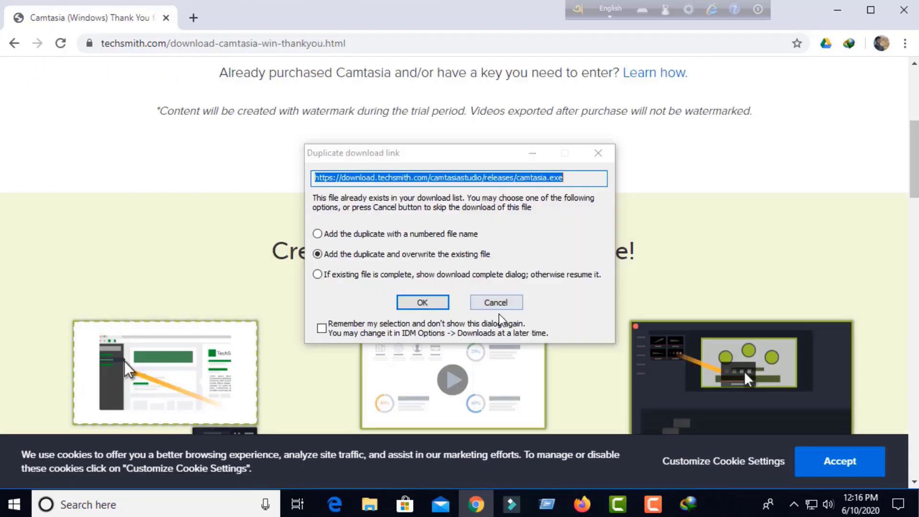
pyautogui.click(414, 302)
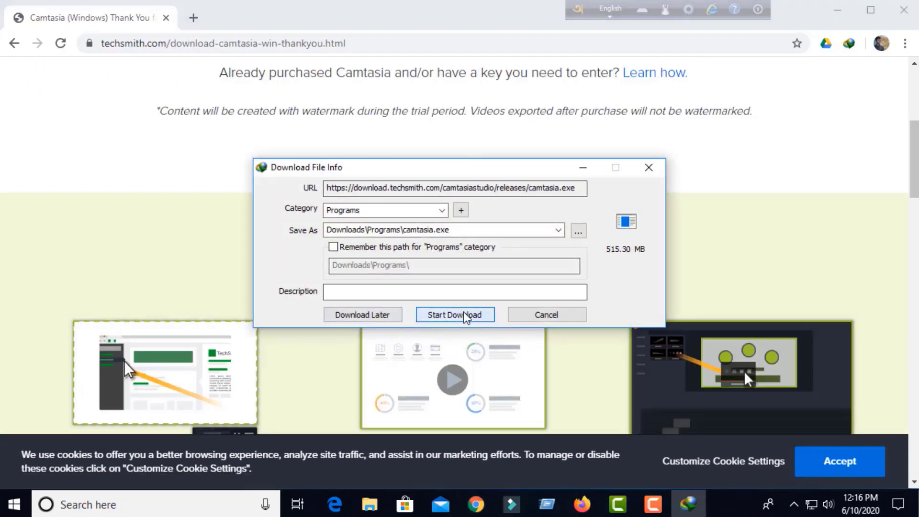
pyautogui.click(465, 318)
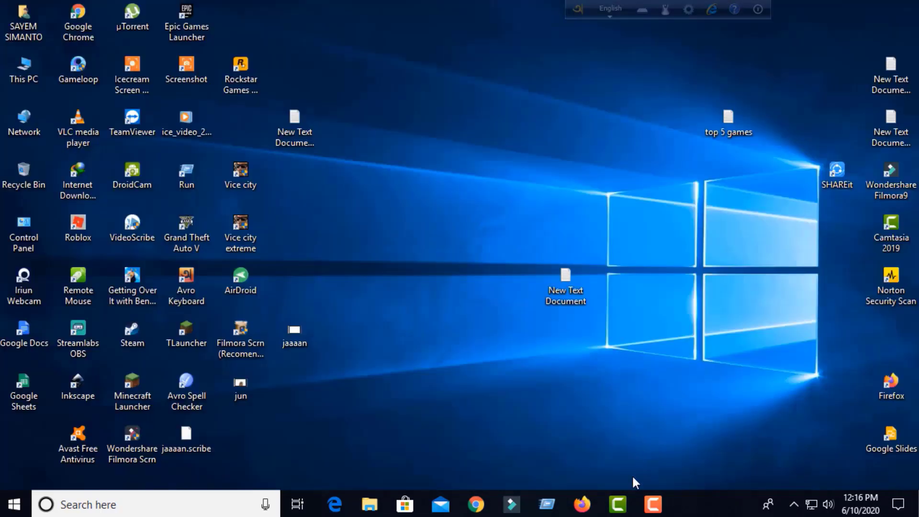
# - Open Camtasia, import the video InShot_20200516_004149554, and place it at the start of the timeline
pyautogui.click(621, 508)
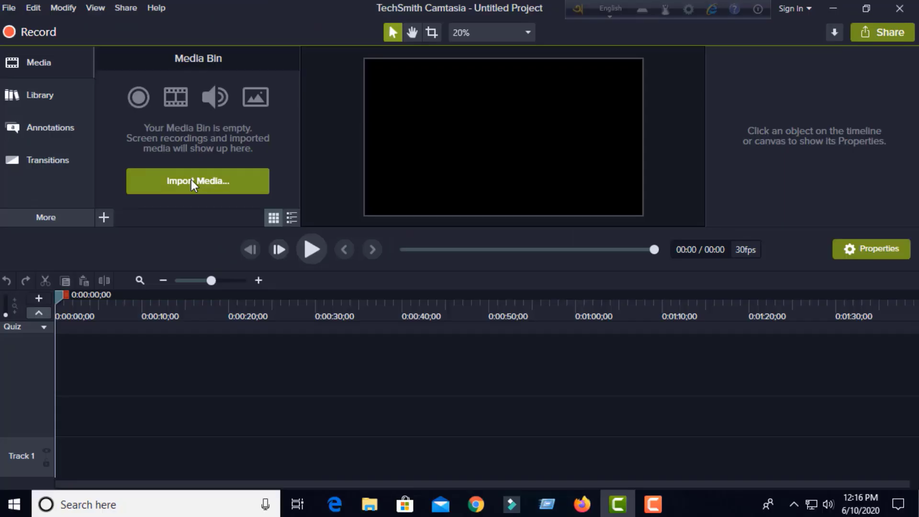
pyautogui.click(367, 345)
pyautogui.click(416, 127)
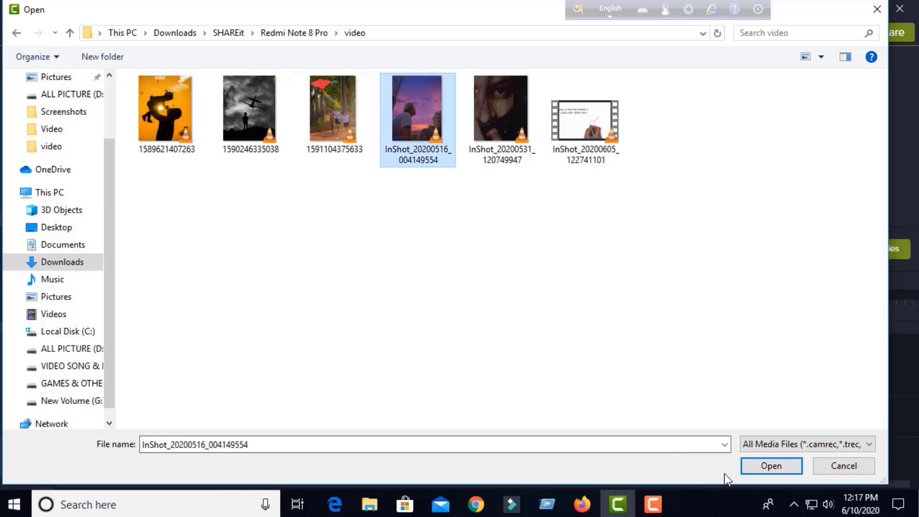
pyautogui.click(773, 469)
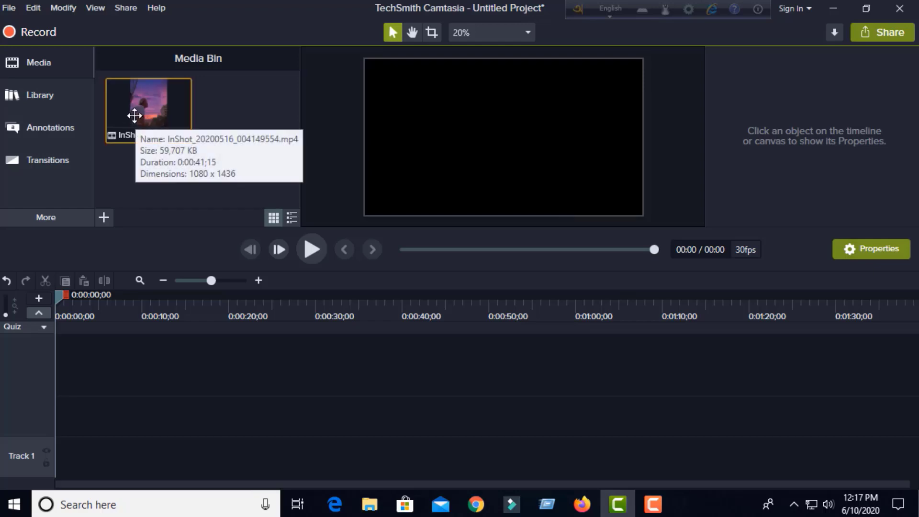
pyautogui.moveTo(136, 116); pyautogui.dragTo(38, 429)
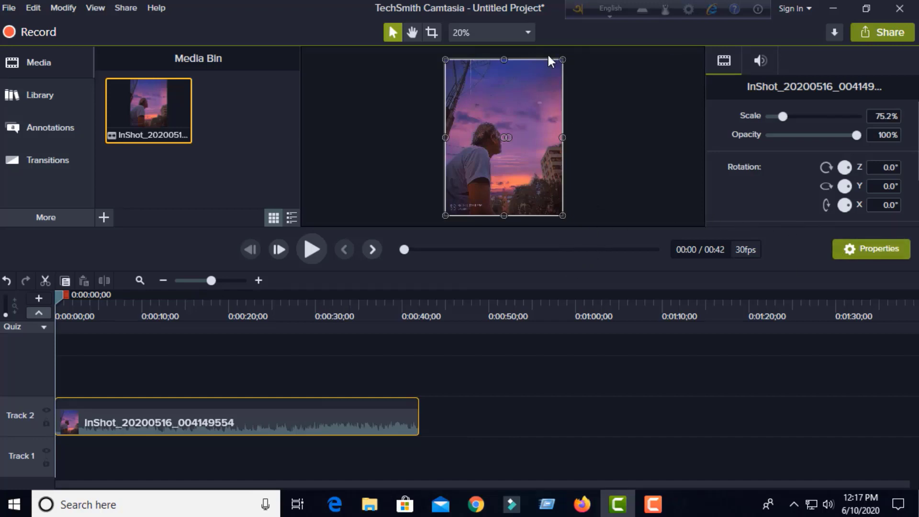
# - Set the project frame rate to 60 fps in the project settings
pyautogui.click(507, 33)
pyautogui.click(478, 210)
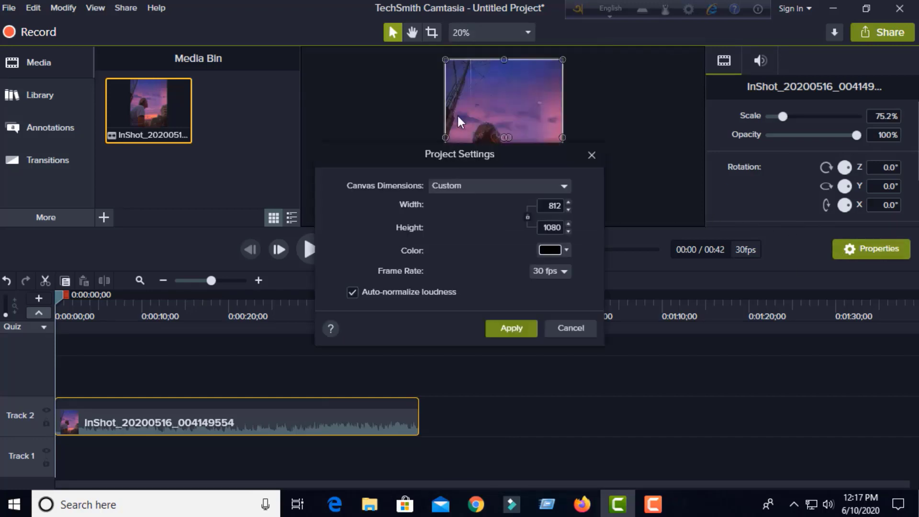
pyautogui.click(550, 271)
pyautogui.click(537, 305)
pyautogui.click(512, 328)
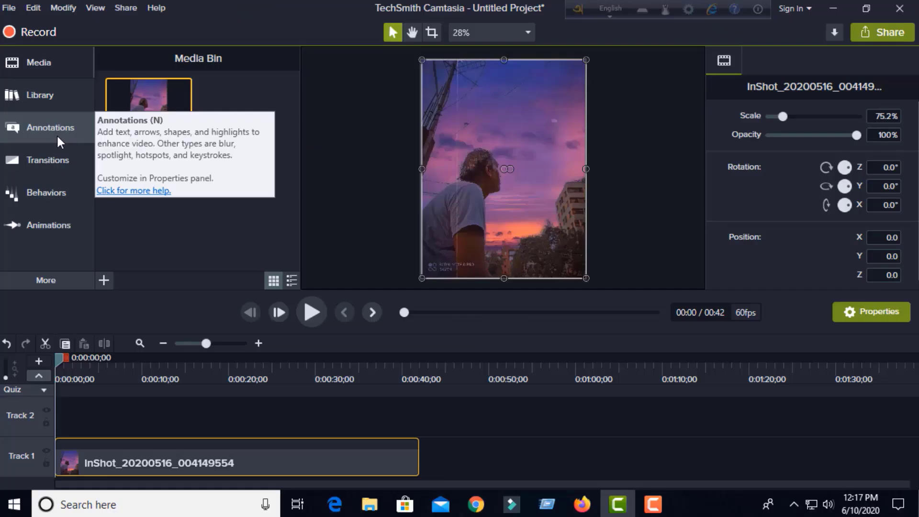
# - Add plain ABC text callouts in the Basic style to the timeline above the video
pyautogui.click(98, 234)
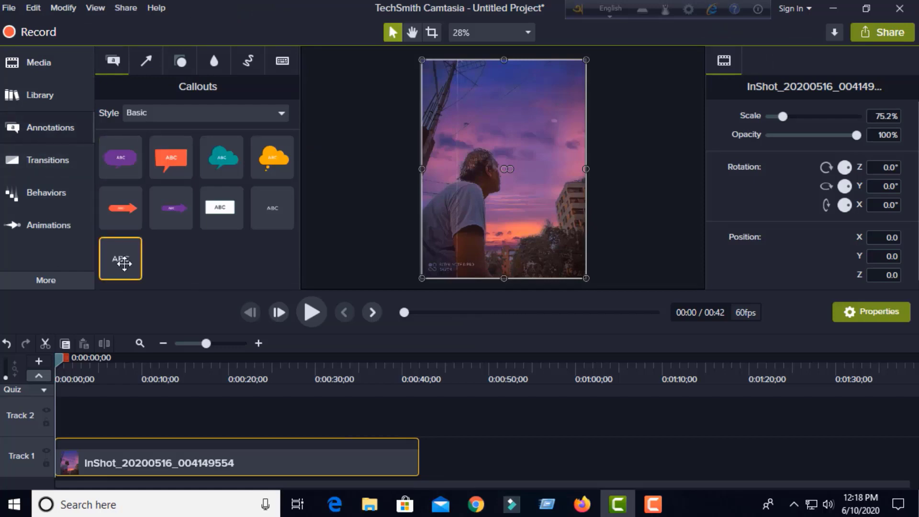
pyautogui.doubleClick(121, 258)
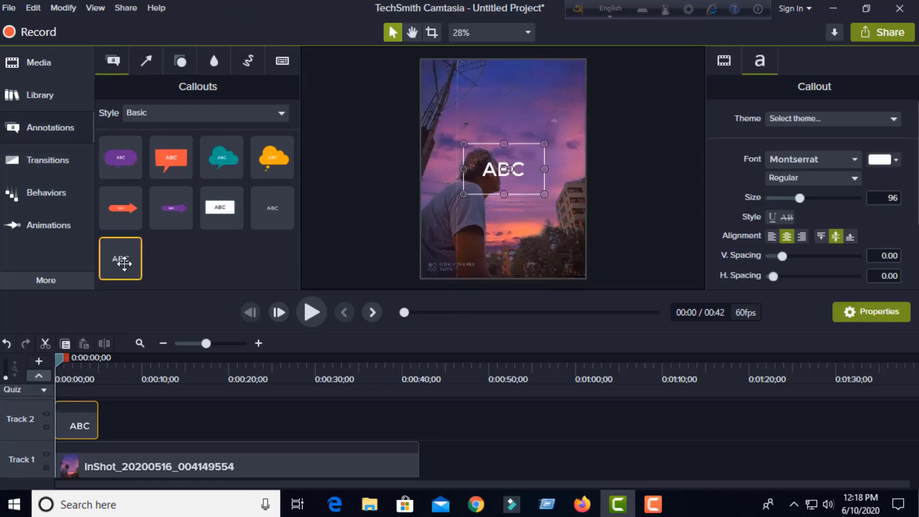
pyautogui.moveTo(124, 262); pyautogui.dragTo(139, 420)
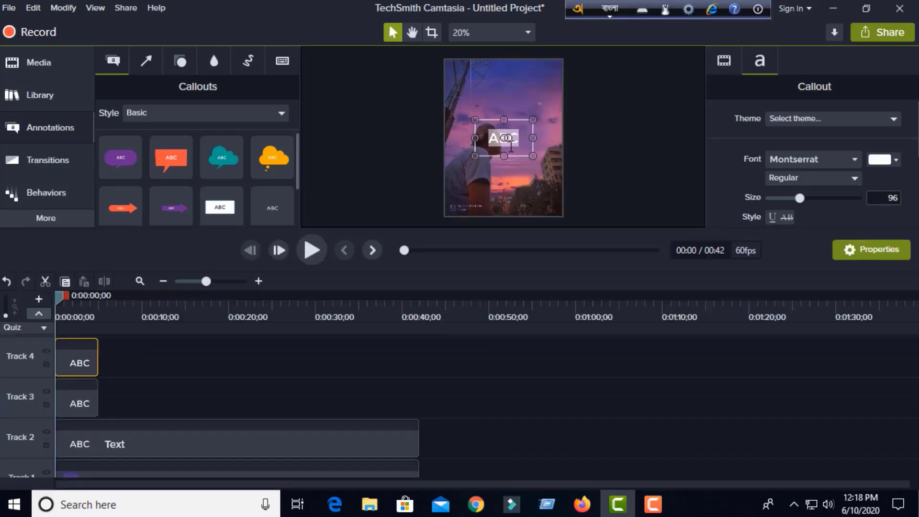
# - Replace the placeholder text of the Track 4 callout with the Bangla text "বাবা মানে"
pyautogui.write('baba')
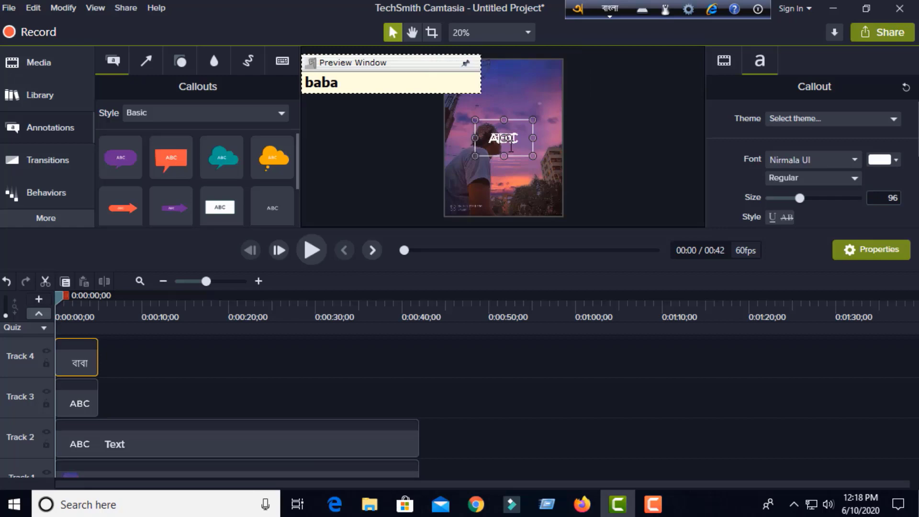
pyautogui.write(' man')
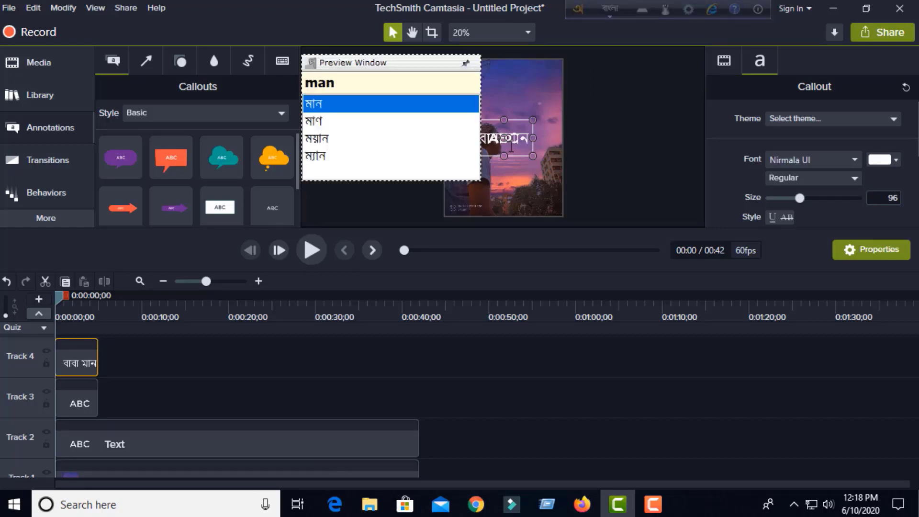
pyautogui.write('e')
pyautogui.press('Return')
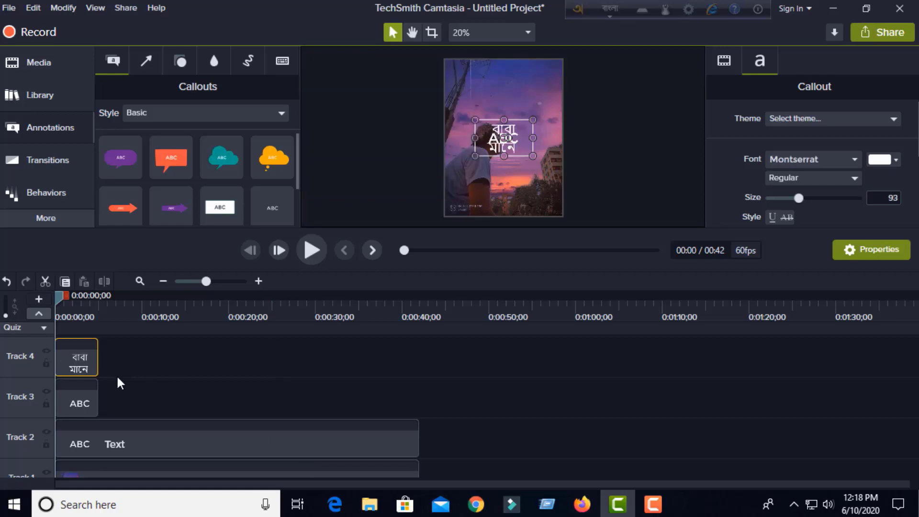
# - Move the Track 3 ABC callout past the video's end and put the "বাবা মানে..." text on Track 2 across the video's length
pyautogui.moveTo(91, 399); pyautogui.dragTo(545, 397)
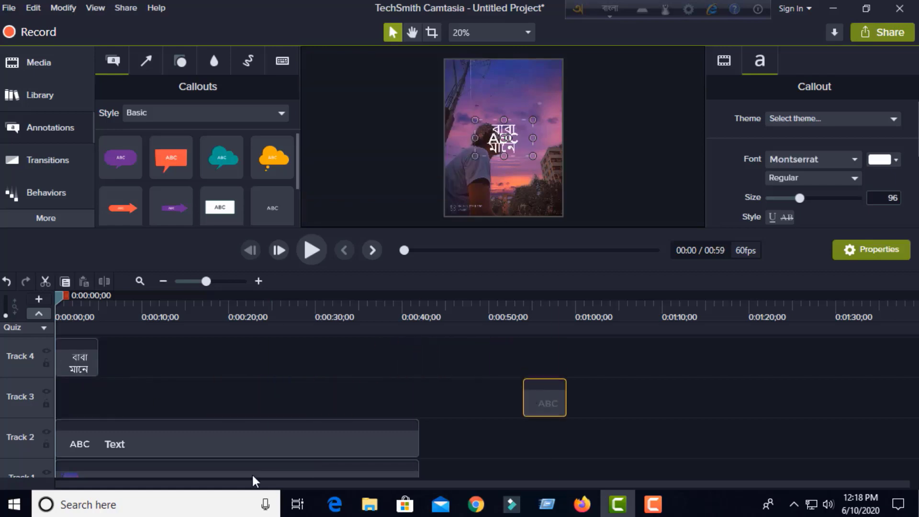
pyautogui.rightClick(220, 444)
pyautogui.click(244, 223)
pyautogui.moveTo(75, 372); pyautogui.dragTo(419, 441)
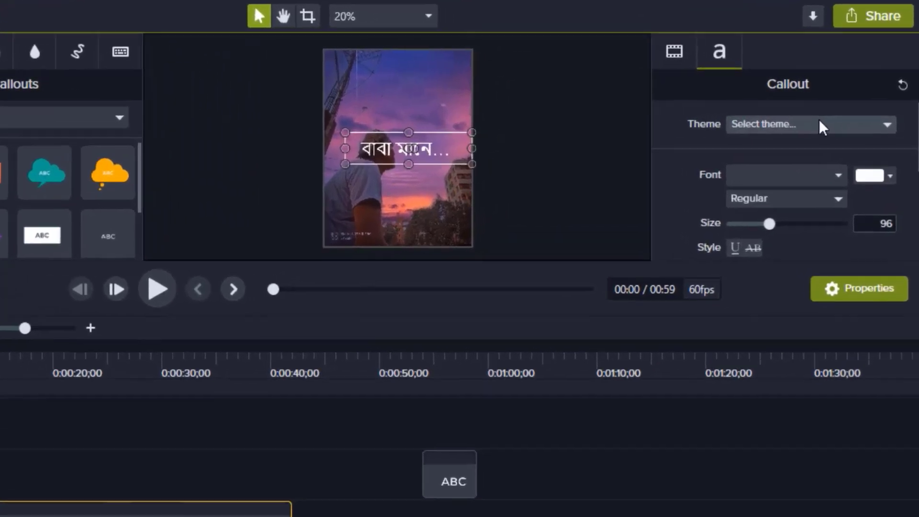
# - Set the font of the "বাবা মানে..." callout to Fazlay Sejuti Unicode
pyautogui.click(838, 117)
pyautogui.click(822, 127)
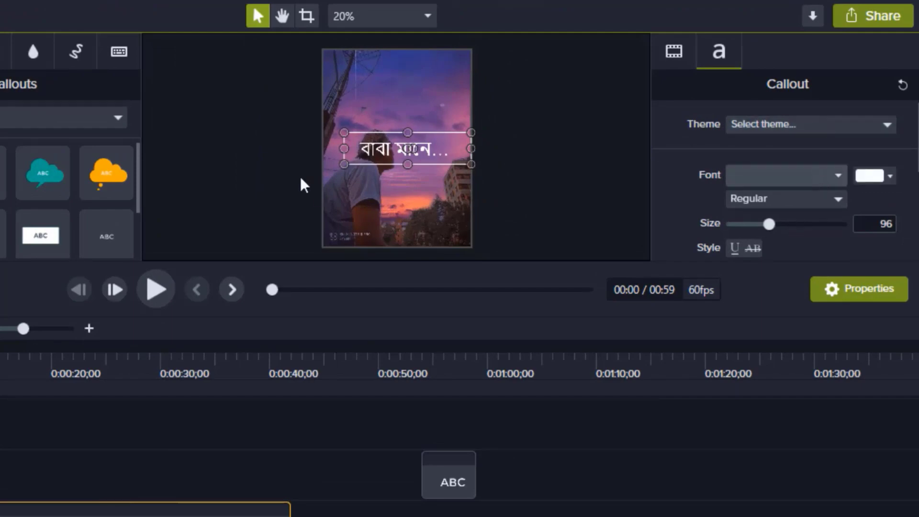
pyautogui.click(786, 175)
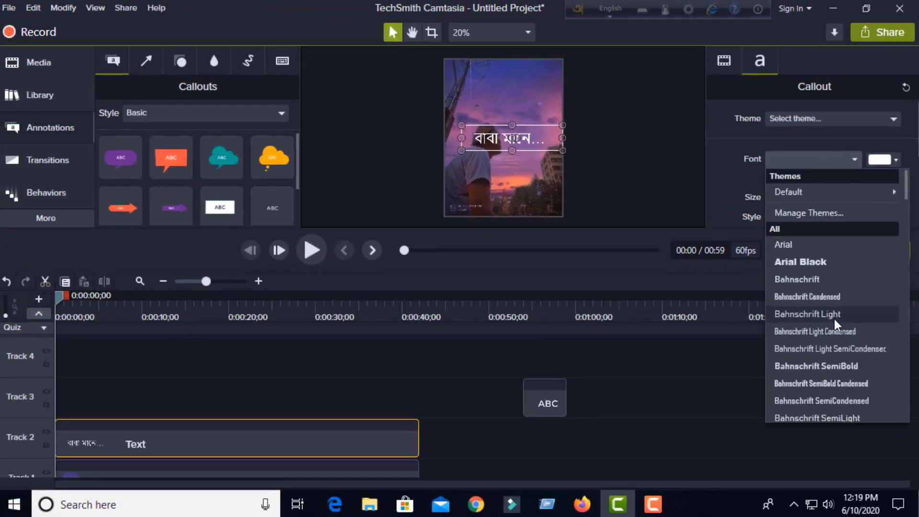
pyautogui.scroll(-10, 834, 320)
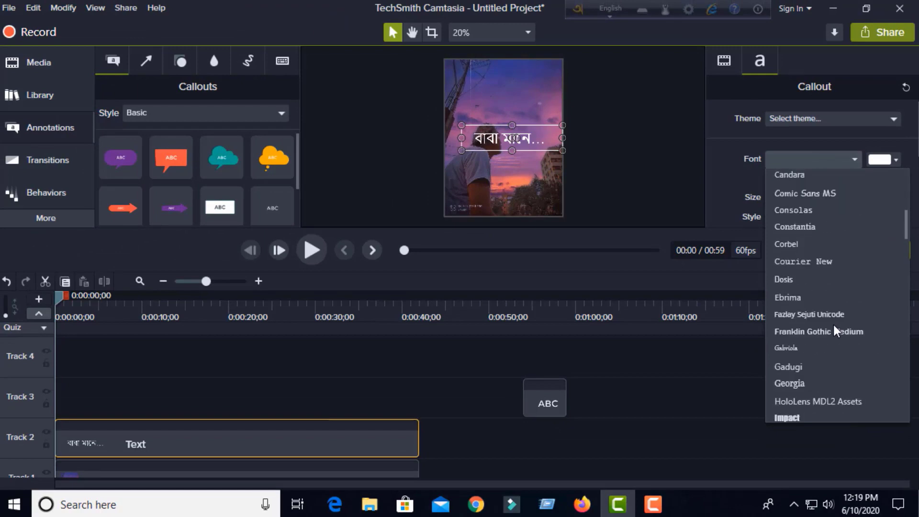
pyautogui.scroll(-3, 833, 325)
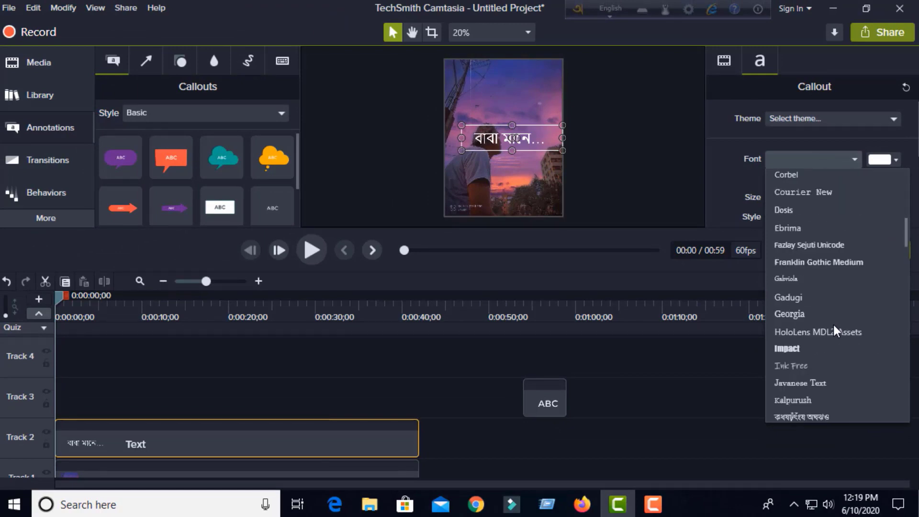
pyautogui.click(808, 245)
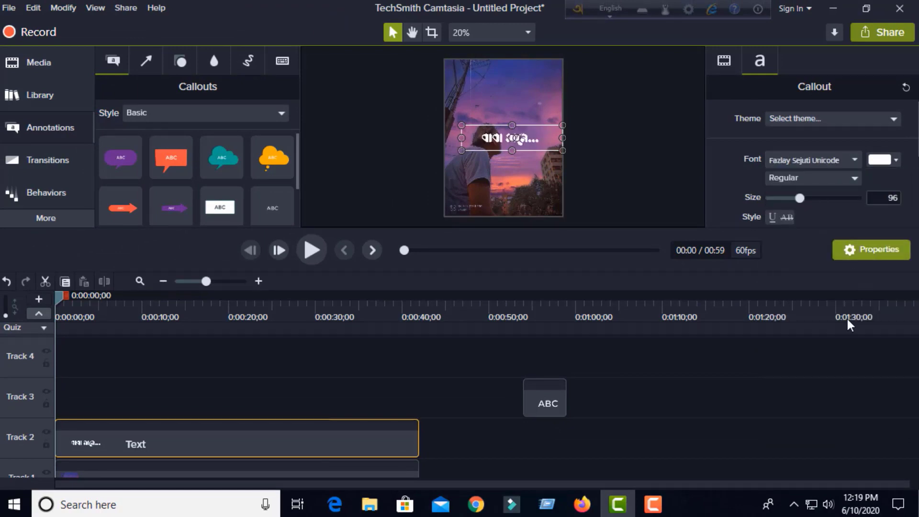
# - Change the Bangla callout's text colour to a yellow-orange, about #FFC105
pyautogui.click(877, 162)
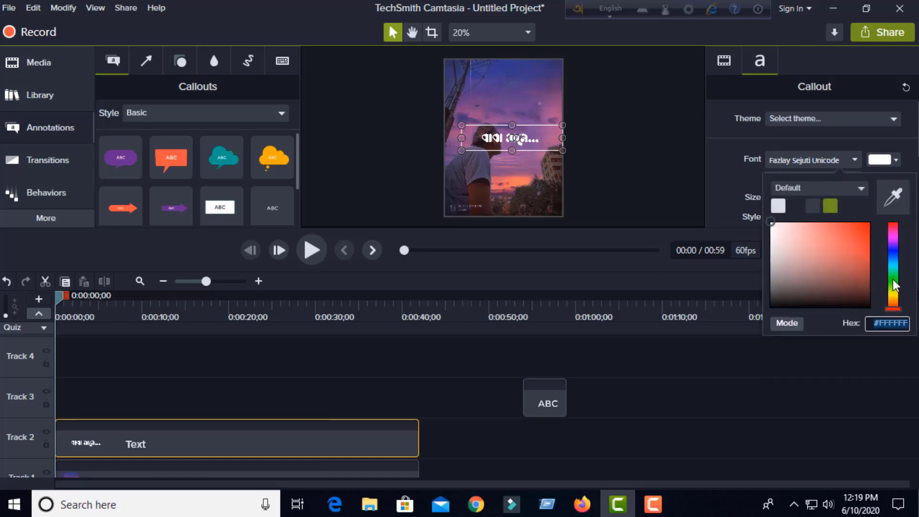
pyautogui.moveTo(894, 308)
pyautogui.mouseDown()
pyautogui.moveTo(895, 292)
pyautogui.moveTo(905, 305)
pyautogui.mouseUp()
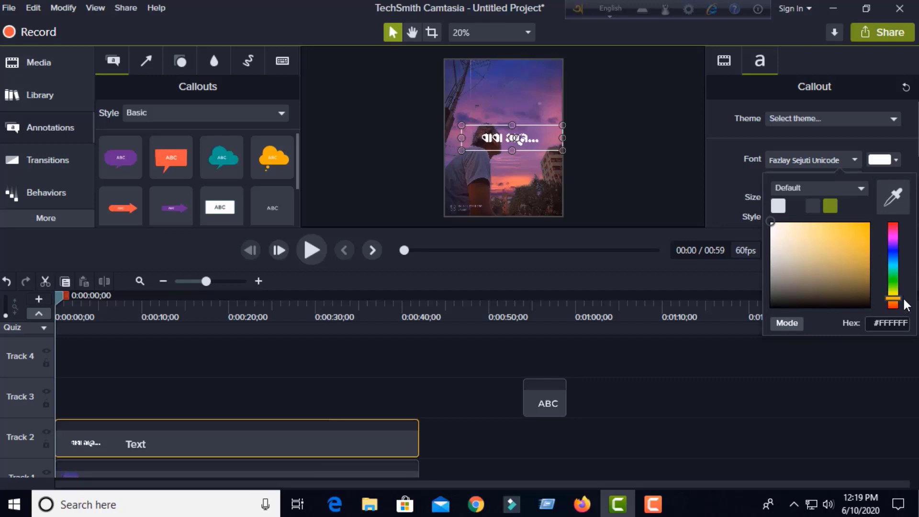
pyautogui.moveTo(853, 262); pyautogui.dragTo(871, 215)
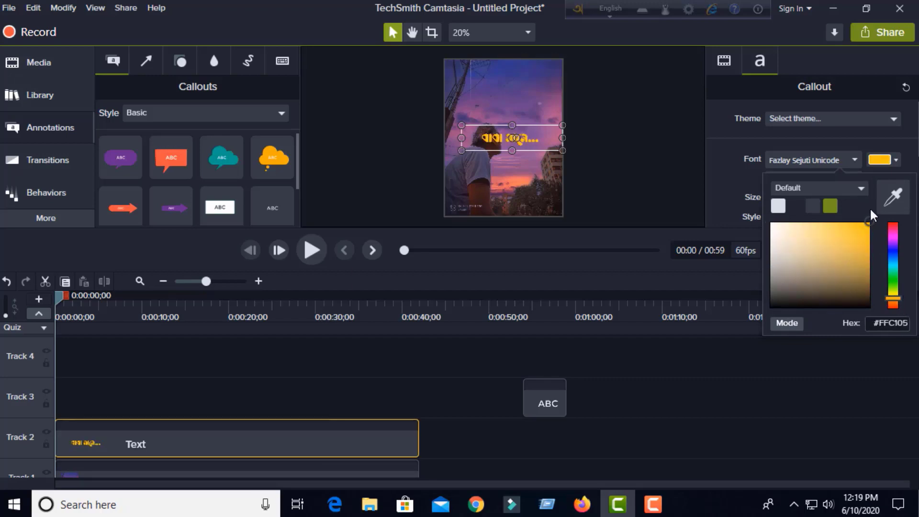
pyautogui.click(705, 390)
# - Enlarge the Bangla callout's text and reposition it slightly above the middle of the video, across the frame
pyautogui.click(520, 140)
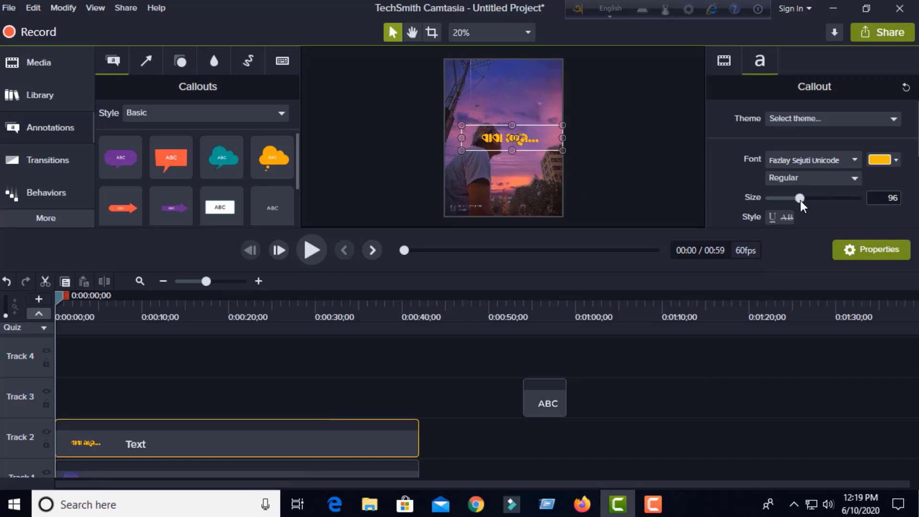
pyautogui.moveTo(803, 205); pyautogui.dragTo(821, 205)
pyautogui.moveTo(562, 138); pyautogui.dragTo(554, 128)
pyautogui.click(543, 225)
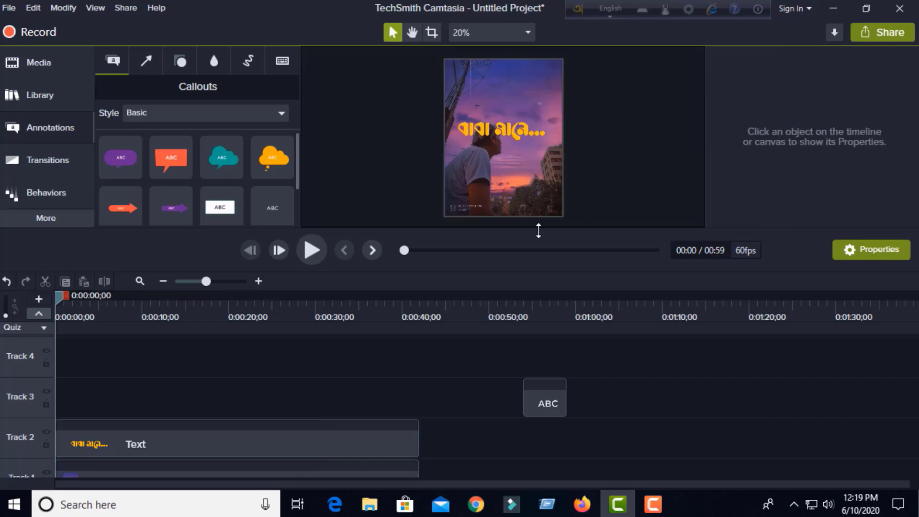
pyautogui.moveTo(538, 230); pyautogui.dragTo(541, 275)
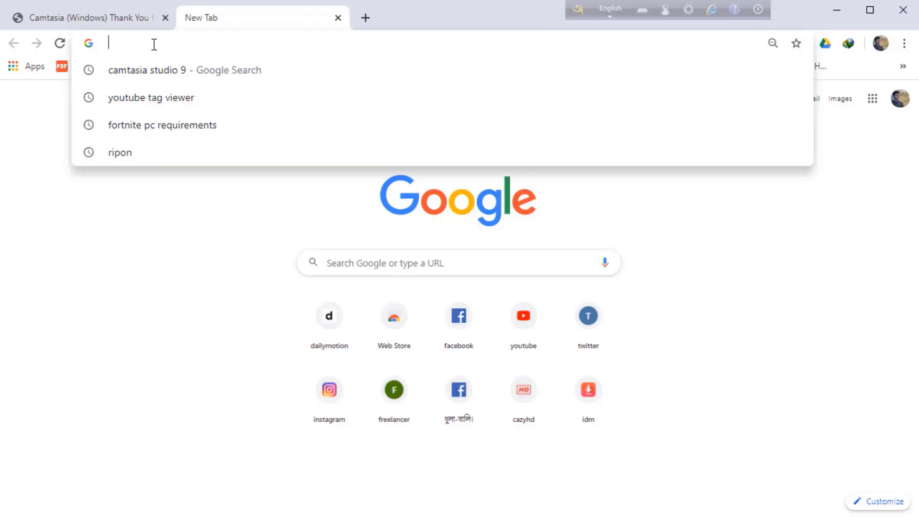
# - Search Google in Chrome for "bangla font", open lipighor.com, and dismiss the premium font offer
pyautogui.write('bangla')
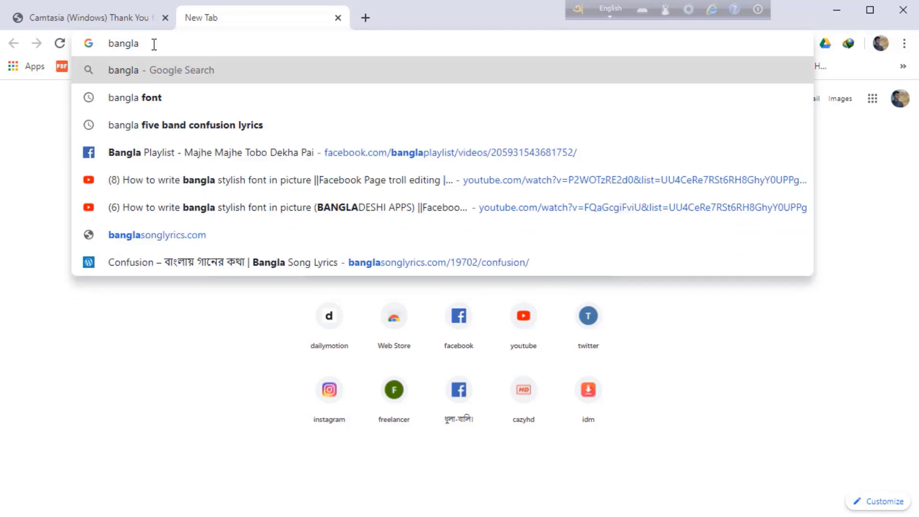
pyautogui.click(147, 97)
pyautogui.click(197, 221)
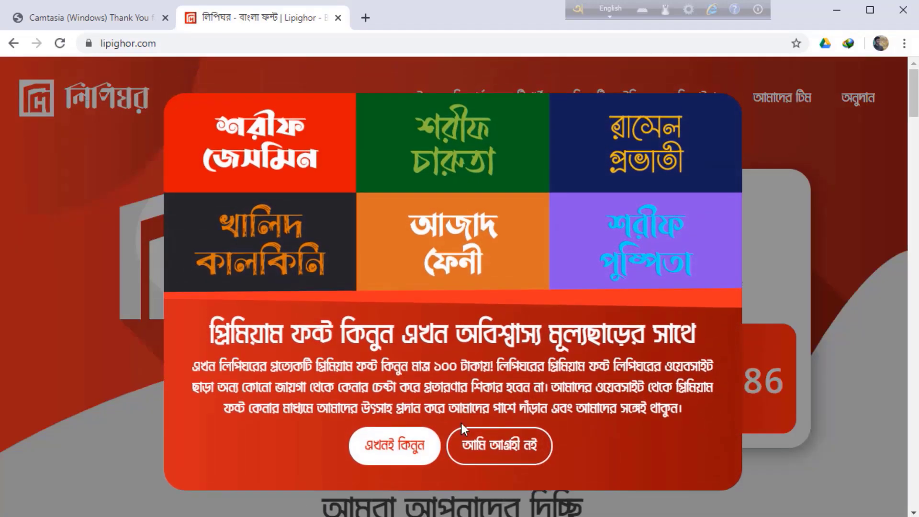
pyautogui.click(497, 456)
# - Open the page of the free font শরীফ আদর (ShorifAdor) on the Lipighor site
pyautogui.scroll(-7, 572, 300)
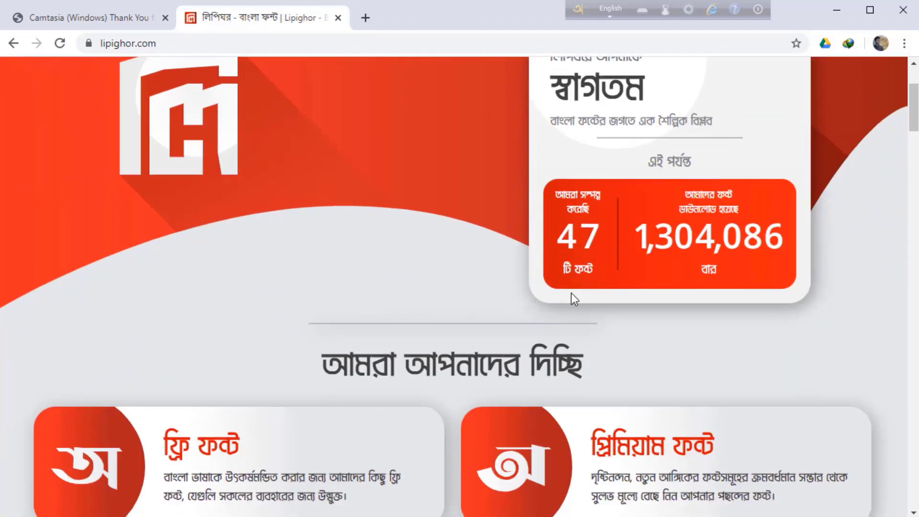
pyautogui.click(254, 268)
pyautogui.hotkey('ctrl', '-')
pyautogui.hotkey('ctrl', '-')
pyautogui.hotkey('ctrl', '-')
pyautogui.click(221, 435)
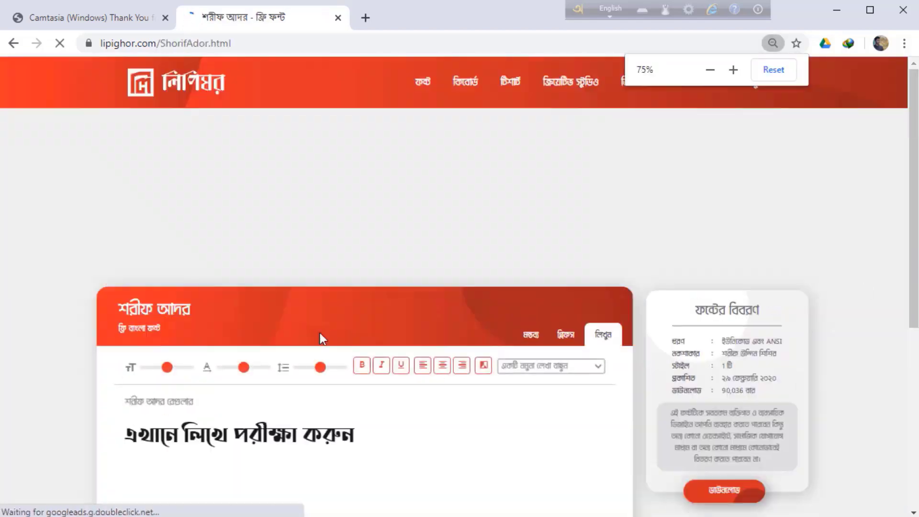
# - Download the ShorifAdor font ZIP archive and open its Compressed download folder
pyautogui.click(723, 490)
pyautogui.click(405, 277)
pyautogui.click(479, 310)
pyautogui.click(467, 425)
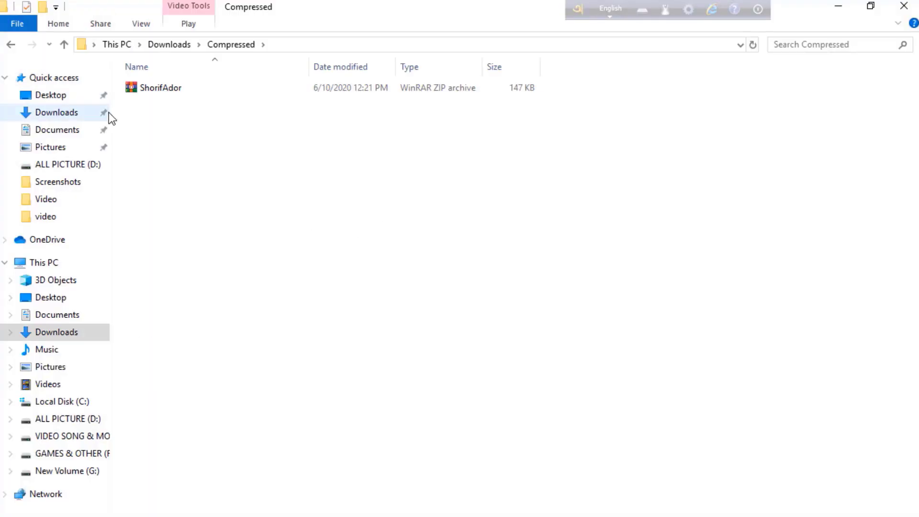
# - Extract the ShorifAdor ZIP archive directly into the Compressed folder and refresh the file list
pyautogui.click(133, 87)
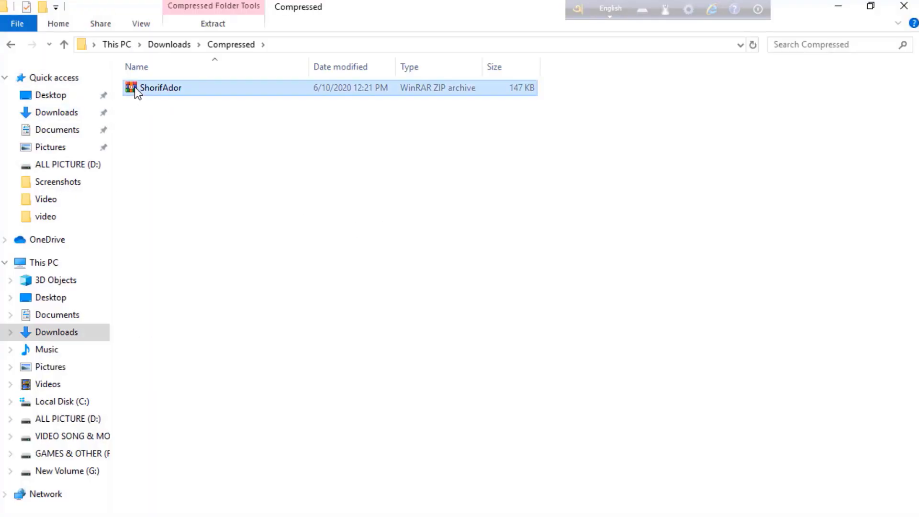
pyautogui.rightClick(134, 87)
pyautogui.click(241, 158)
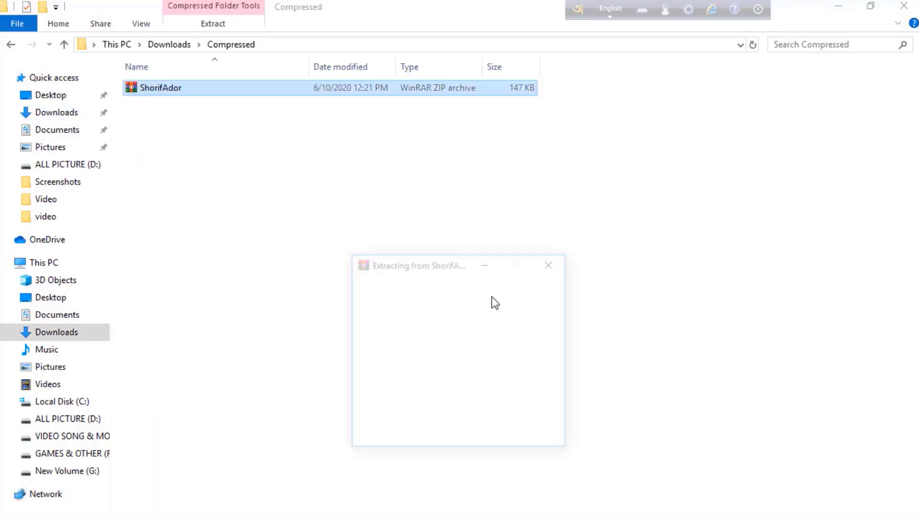
pyautogui.click(254, 263)
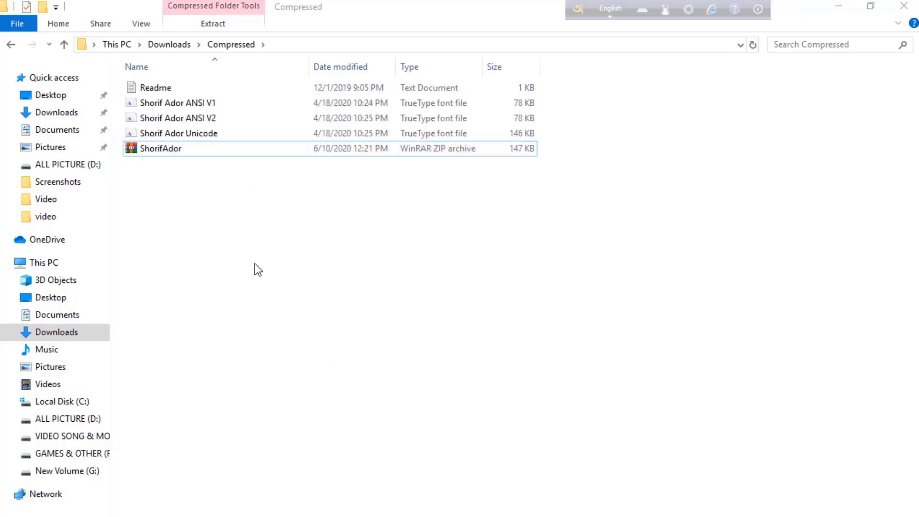
pyautogui.rightClick(254, 263)
pyautogui.click(292, 322)
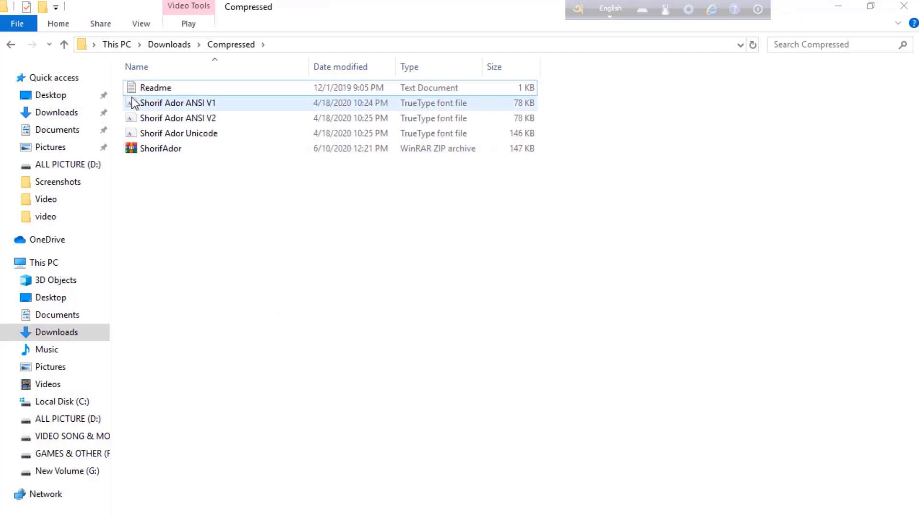
# - Install the Shorif Ador Unicode font file
pyautogui.doubleClick(157, 134)
pyautogui.rightClick(157, 133)
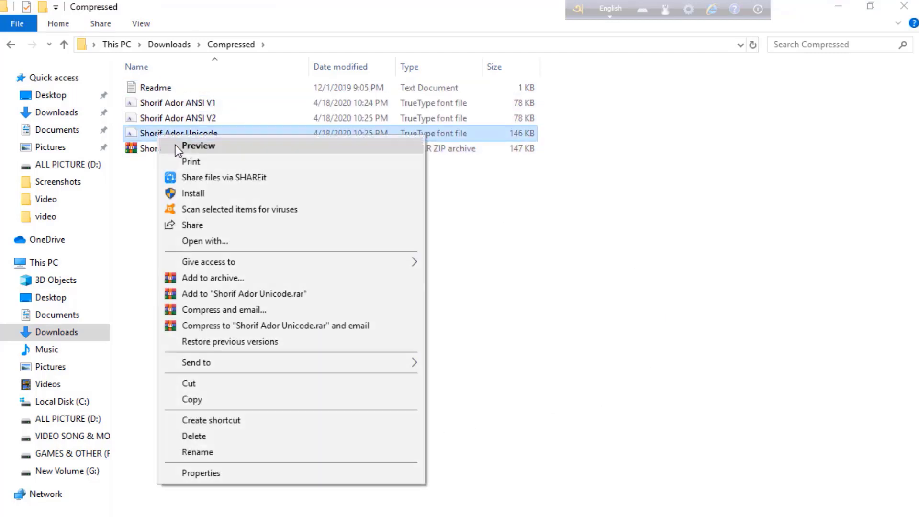
pyautogui.click(200, 191)
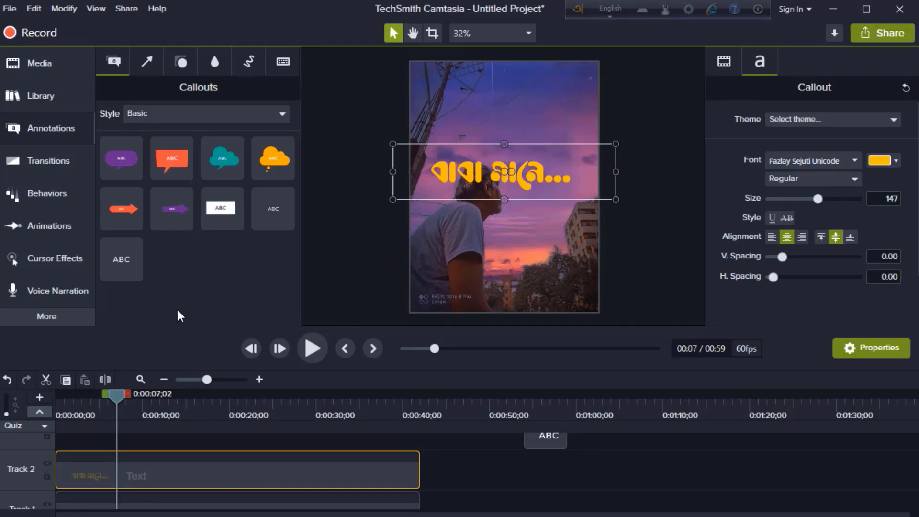
# - In Camtasia, move the yellow বাবা মানে... callout slightly higher, apply the Drifting behavior, and preview it from the start
pyautogui.moveTo(565, 180); pyautogui.dragTo(584, 183)
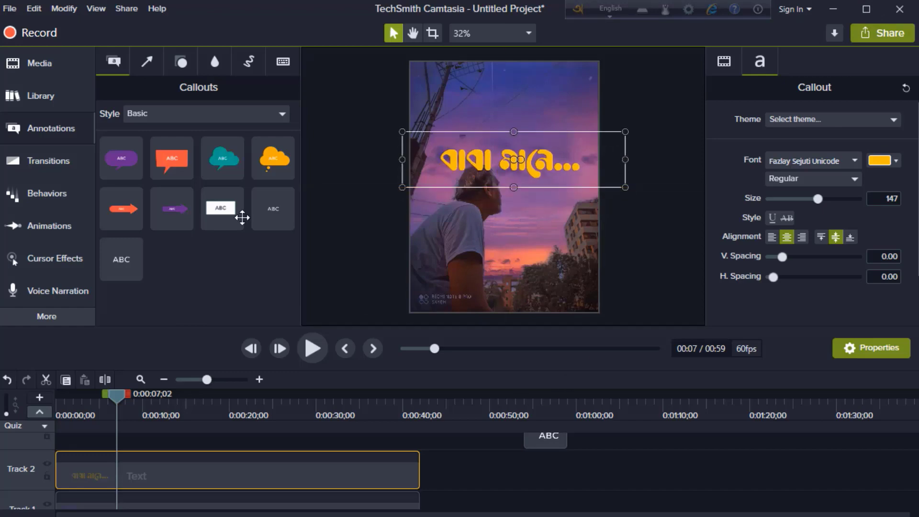
pyautogui.click(31, 195)
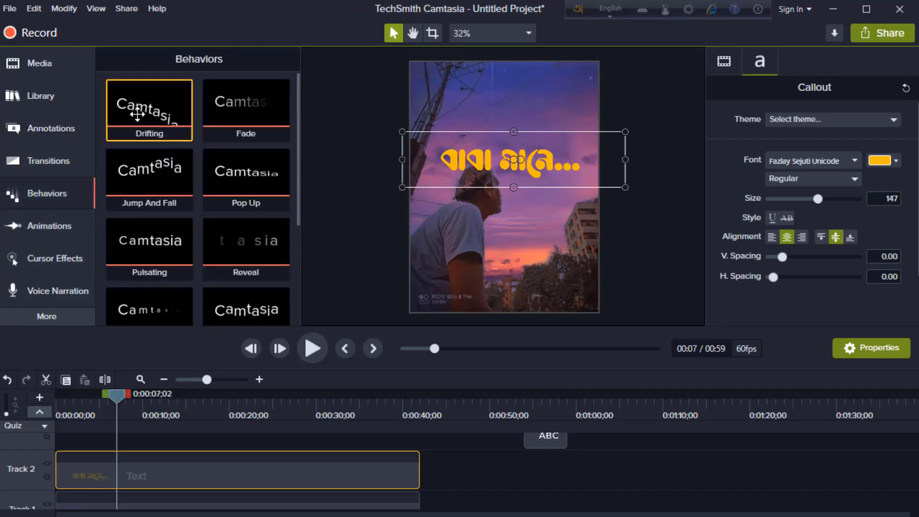
pyautogui.moveTo(137, 114); pyautogui.dragTo(76, 458)
pyautogui.moveTo(113, 394); pyautogui.dragTo(36, 415)
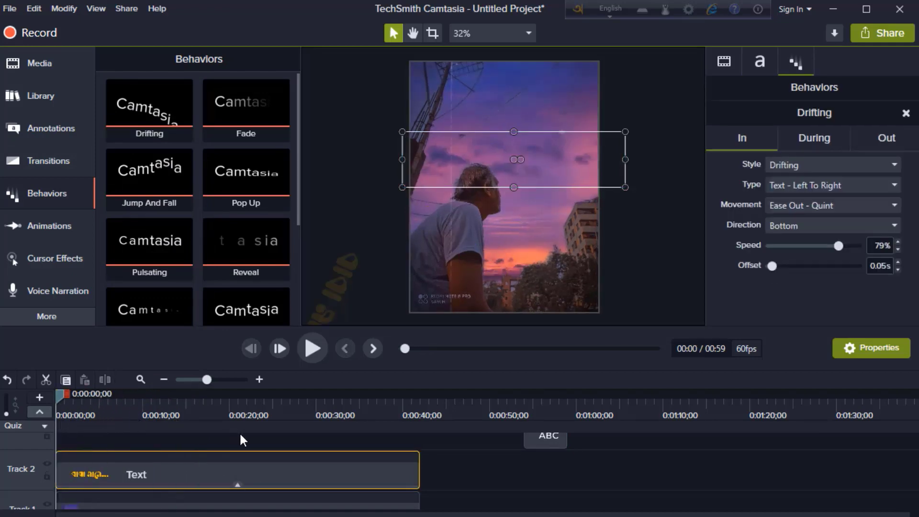
pyautogui.press('space')
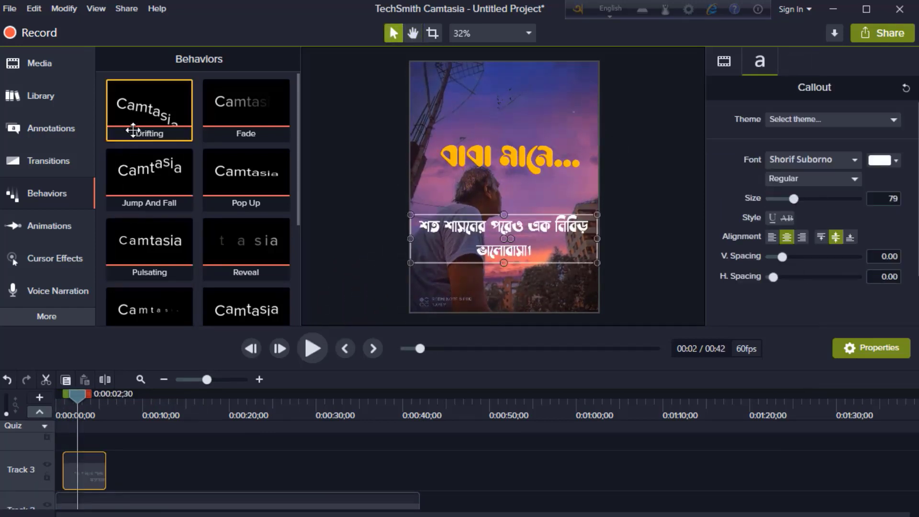
# - Apply the Drifting behavior to the white Bangla callout on Track 3 and add five plain ABC text callouts after it
pyautogui.moveTo(134, 127); pyautogui.dragTo(74, 452)
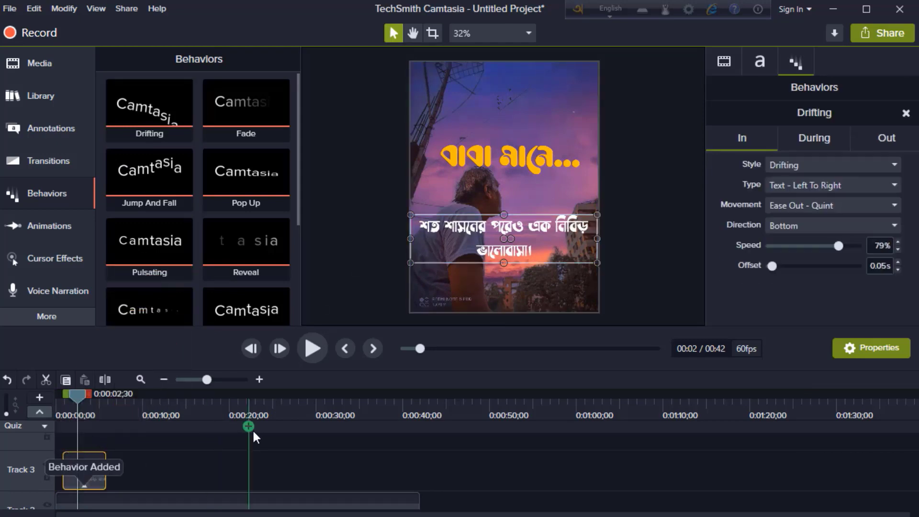
pyautogui.click(18, 122)
pyautogui.moveTo(121, 258)
pyautogui.mouseDown()
pyautogui.moveTo(129, 342)
pyautogui.moveTo(121, 474)
pyautogui.mouseUp()
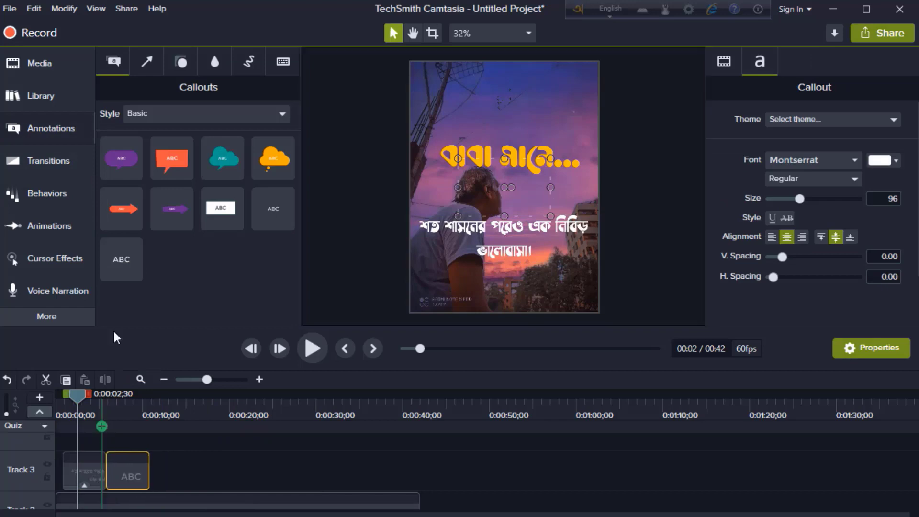
pyautogui.moveTo(103, 263); pyautogui.dragTo(218, 471)
pyautogui.moveTo(120, 337); pyautogui.dragTo(301, 472)
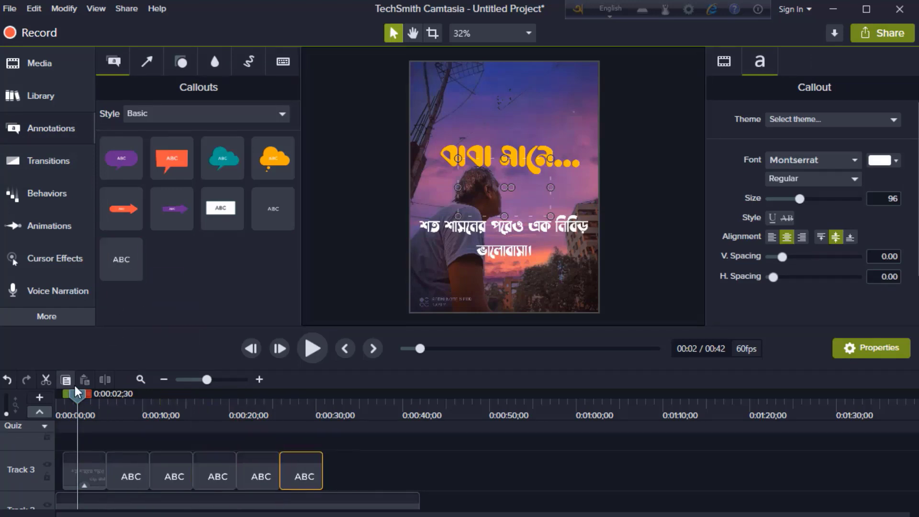
# - Replace the first ABC callout's text with "সারাদিন কঠোর পরিশ্রমের পরেও হাসি মুখে ঘরে ফেরা..." and place it across the frame's lower part
pyautogui.moveTo(75, 390); pyautogui.dragTo(130, 393)
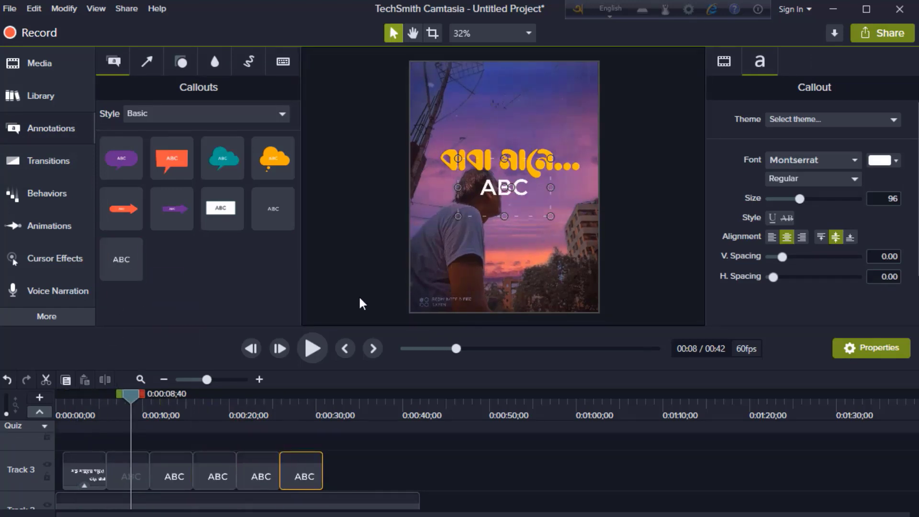
pyautogui.click(531, 192)
pyautogui.doubleClick(531, 191)
pyautogui.press('F12')
pyautogui.write('saradin')
pyautogui.press('Return')
pyautogui.write('ko')
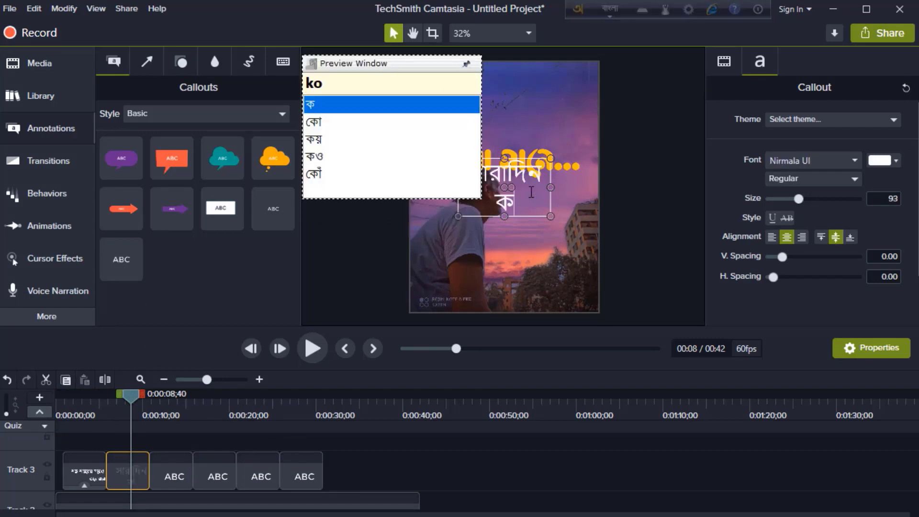
pyautogui.write('THor pori')
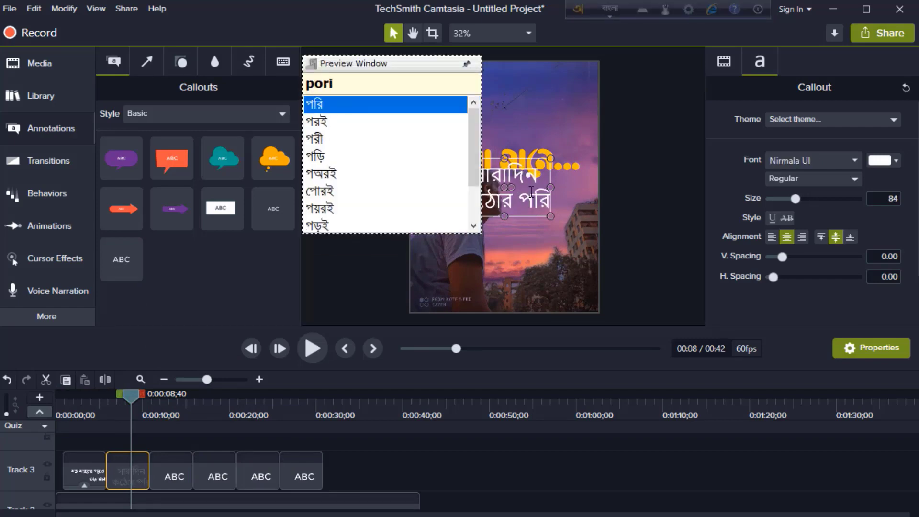
pyautogui.write('shromer poreo hasi mukhe')
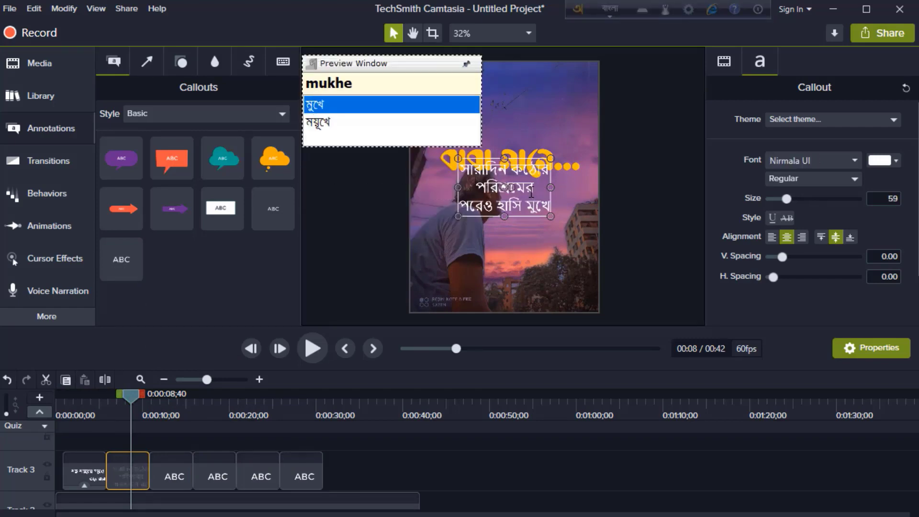
pyautogui.write(' ghore fera...')
pyautogui.press('F12')
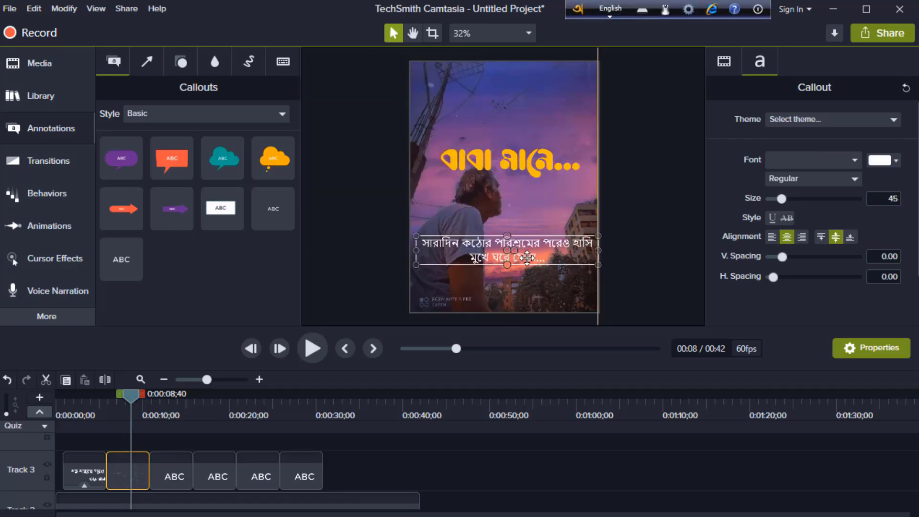
# - Format the সারাদিন কঠোর callout in Shorif Suborno at size 71, wrapped onto two lines and positioned below the title
pyautogui.click(840, 163)
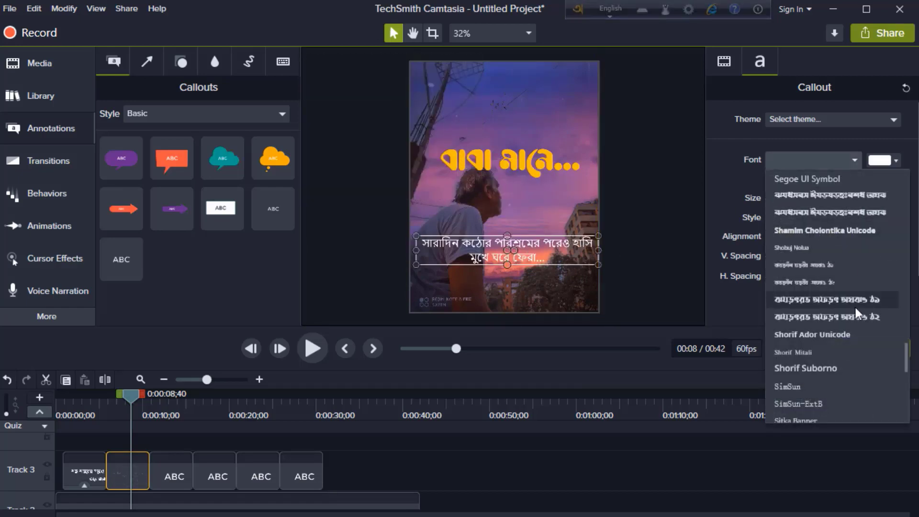
pyautogui.scroll(-2, 855, 307)
pyautogui.click(825, 332)
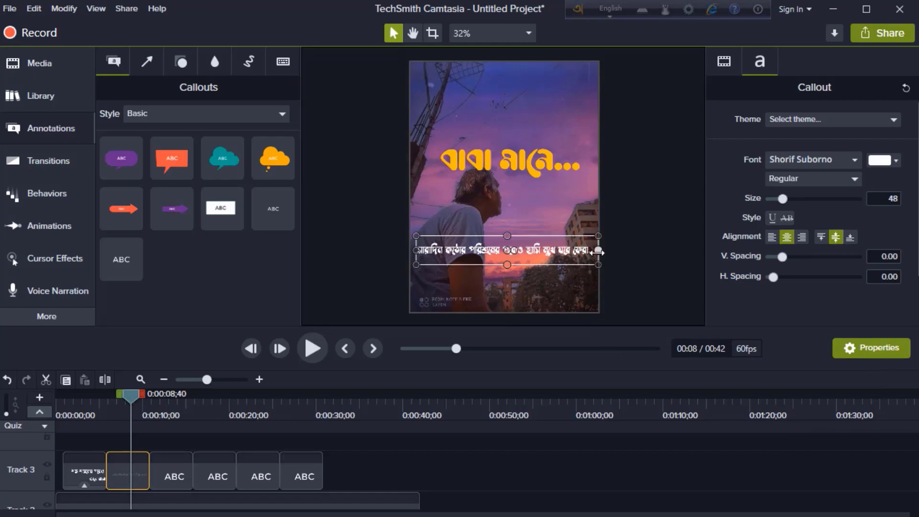
pyautogui.moveTo(597, 251); pyautogui.dragTo(542, 269)
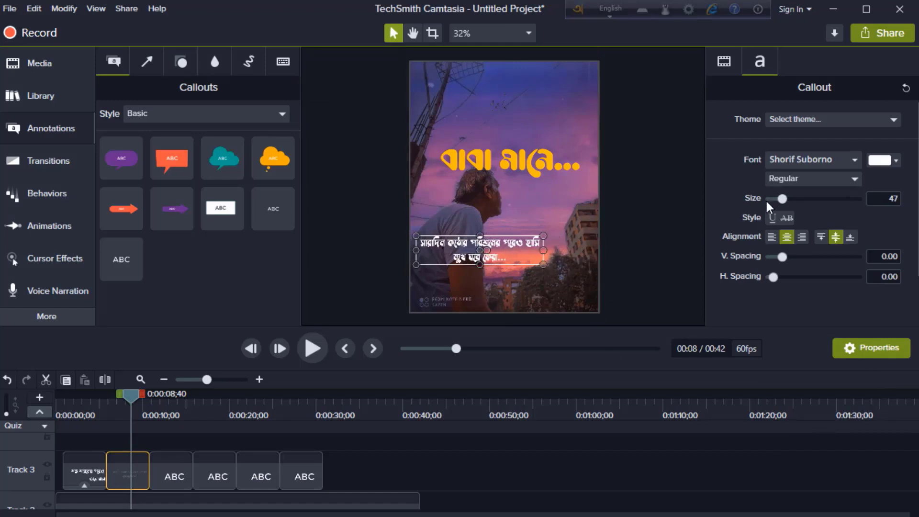
pyautogui.moveTo(783, 200); pyautogui.dragTo(790, 198)
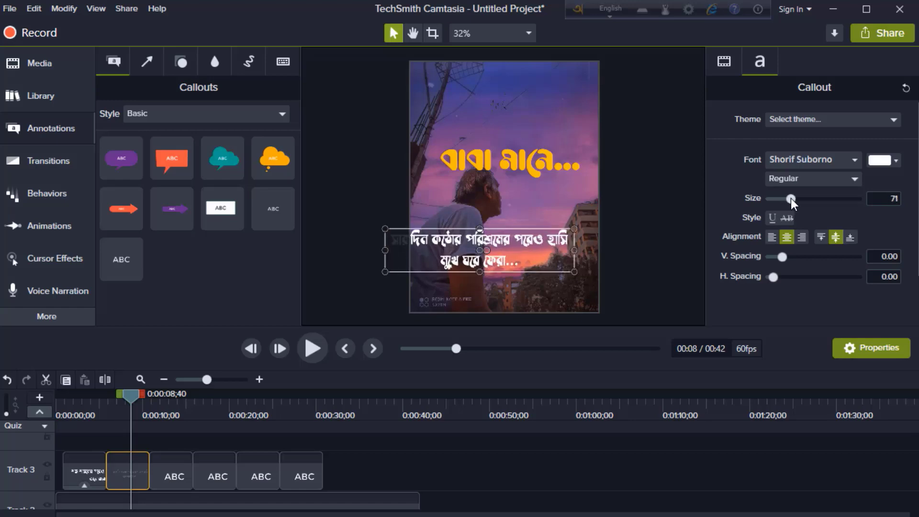
pyautogui.moveTo(543, 259); pyautogui.dragTo(545, 255)
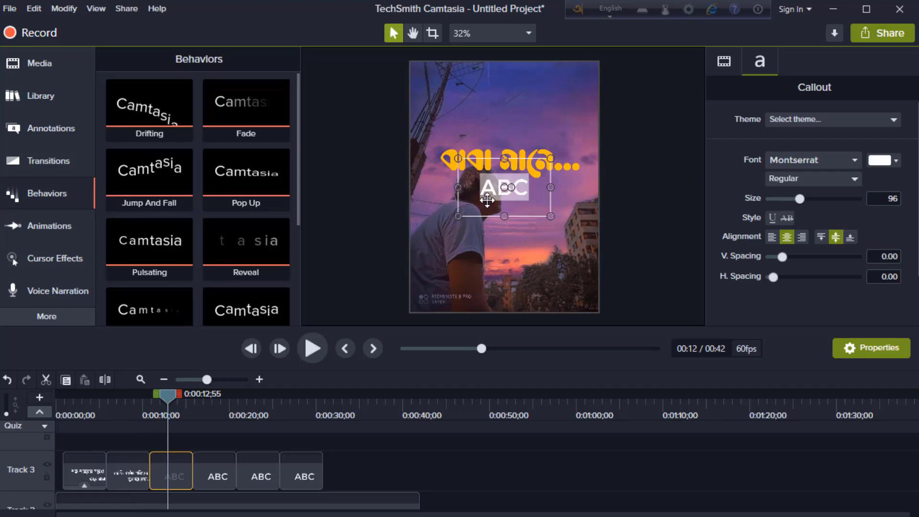
# - Replace the ABC text of the callout at 12 seconds with "বাহিরে রাগি কিন্তু ভিতরে নরম ও সৎ মানুষ"
pyautogui.press('F12')
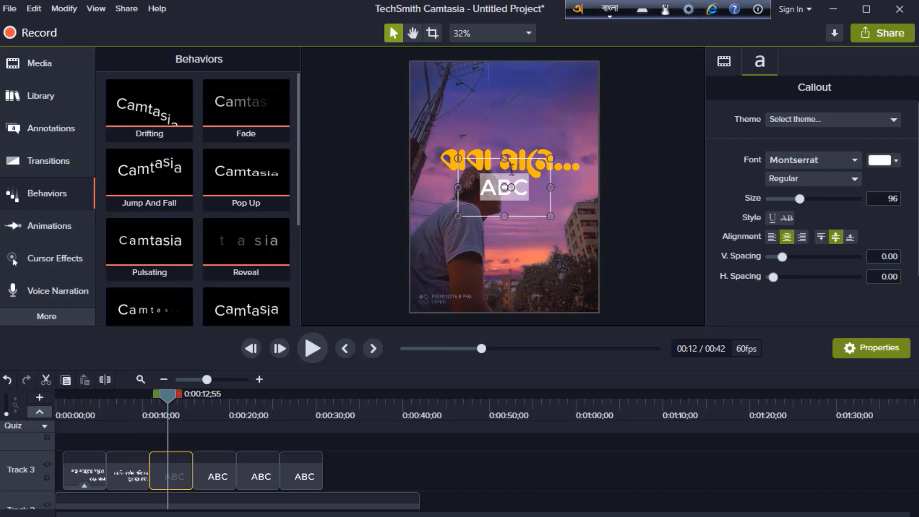
pyautogui.write('bahire')
pyautogui.press('Return')
pyautogui.write('ragi kintu ')
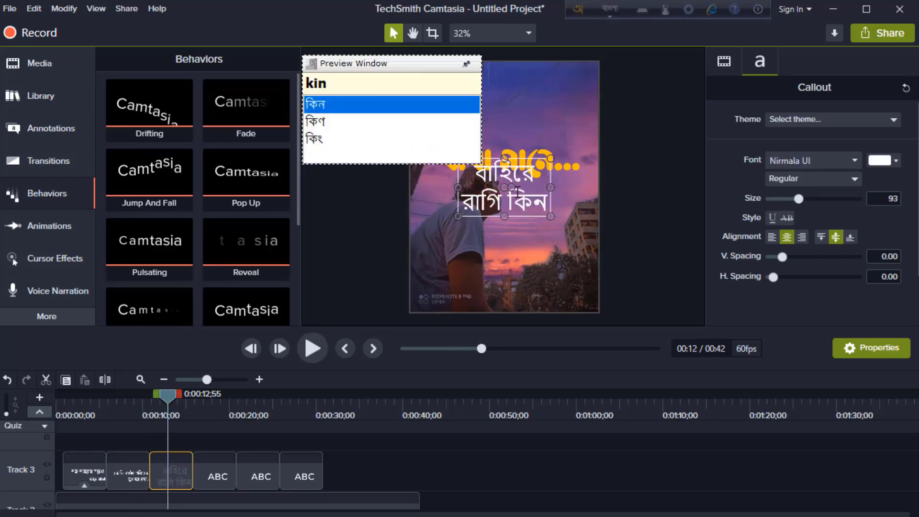
pyautogui.write('vitore norom o sot')
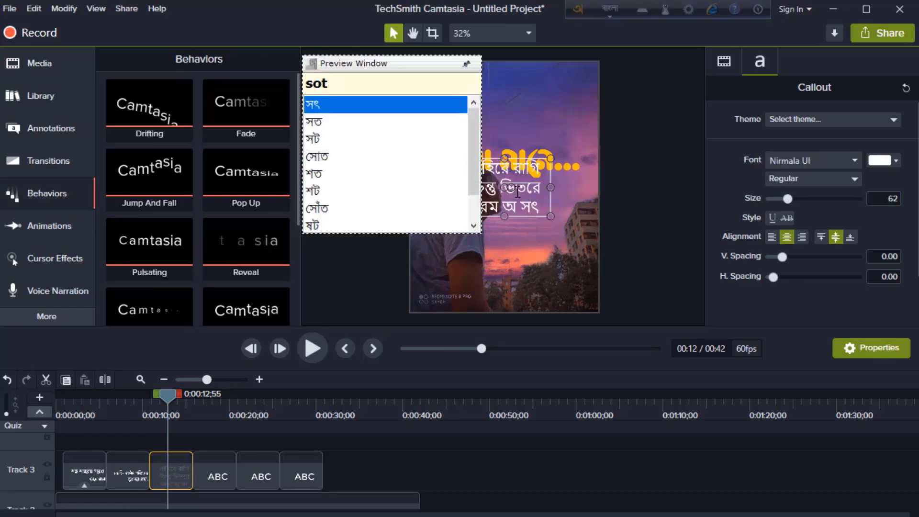
pyautogui.doubleClick(509, 207)
pyautogui.write('w')
pyautogui.click(541, 207)
pyautogui.write('manush')
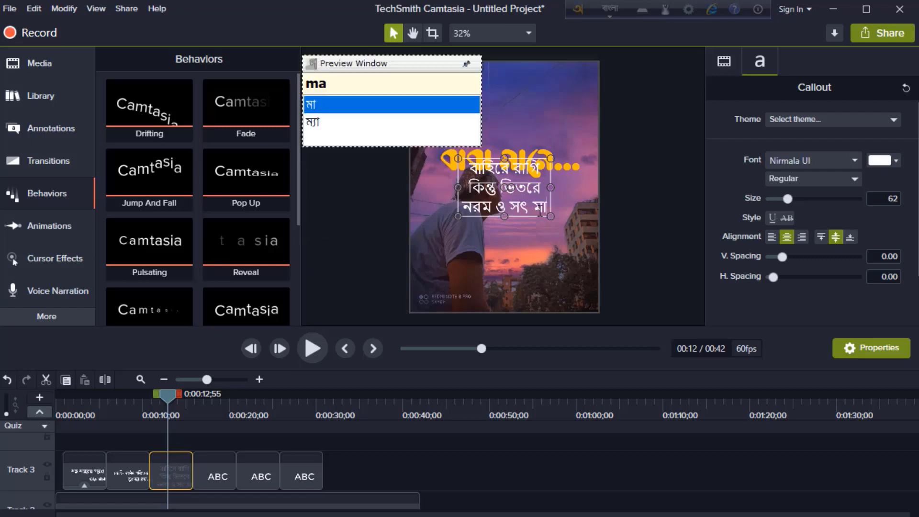
# - Set the বাহিরে রাগি callout's font to Shorif Suborno at size 77 and place it in the frame's lower part
pyautogui.click(539, 211)
pyautogui.click(854, 161)
pyautogui.click(808, 177)
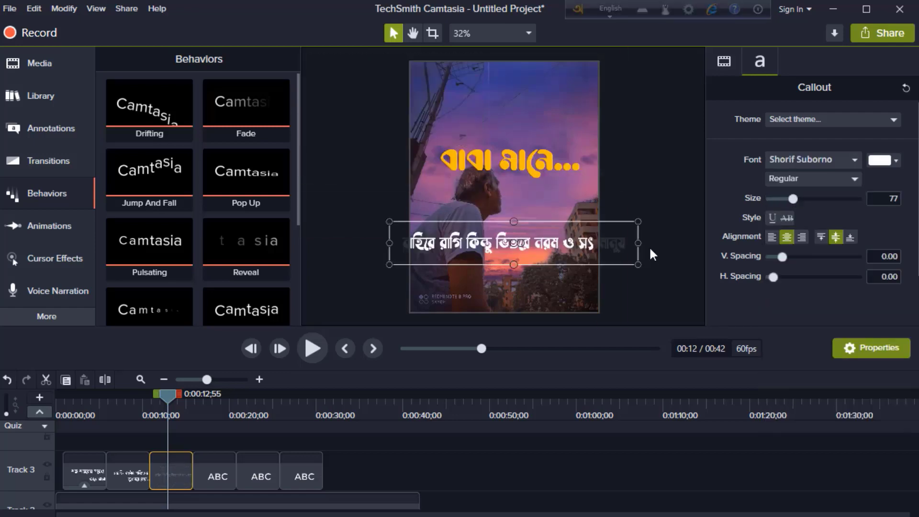
# - Replace the ABC text of the callout at 17 seconds with "ভয় কিসের? আমি আছি তো...!"
pyautogui.moveTo(167, 394); pyautogui.dragTo(211, 393)
pyautogui.click(520, 184)
pyautogui.press('F12')
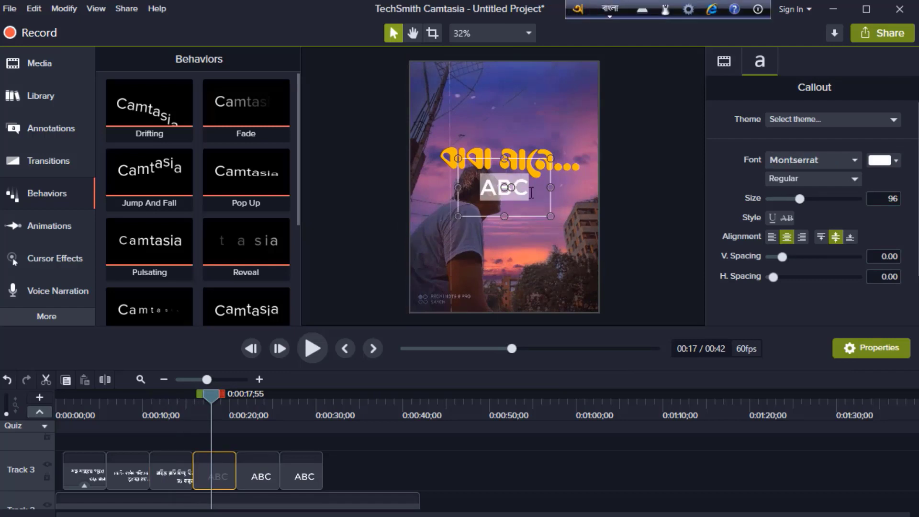
pyautogui.doubleClick(531, 193)
pyautogui.write('voy kiser? ami achi tO...!')
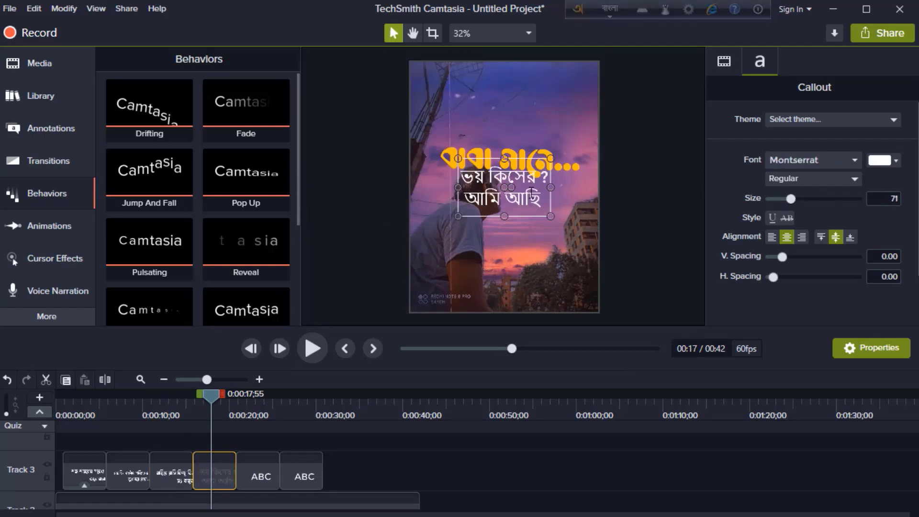
pyautogui.press('F12')
# - Format the ভয় কিসের callout in Shorif Suborno at size 74 and position it below the title
pyautogui.click(813, 160)
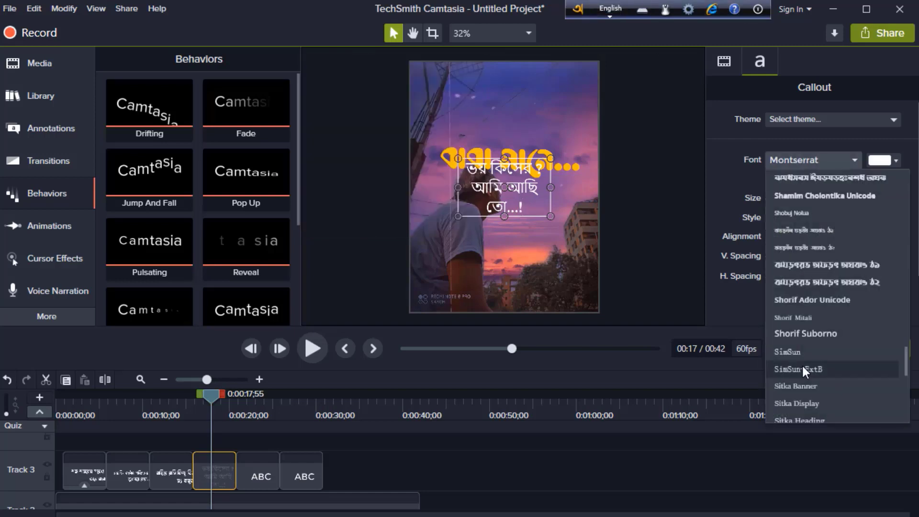
pyautogui.click(810, 370)
pyautogui.moveTo(786, 199); pyautogui.dragTo(791, 199)
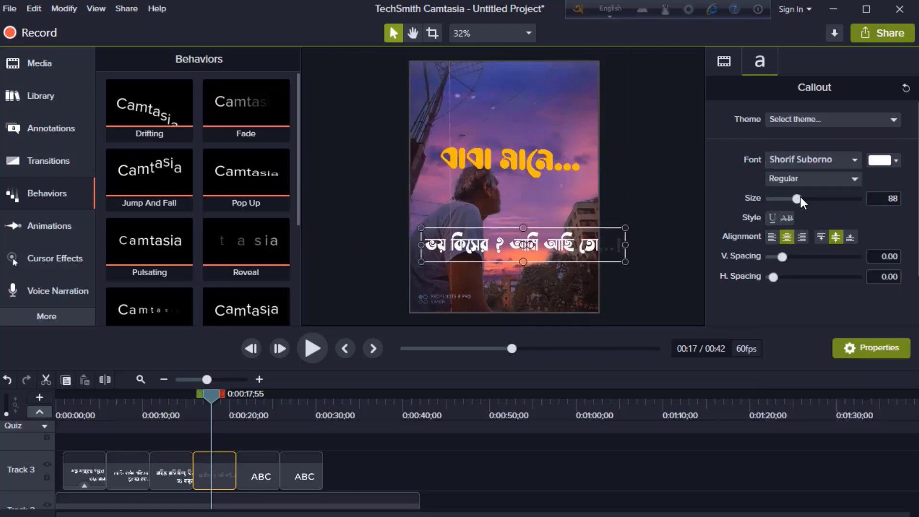
pyautogui.moveTo(531, 242); pyautogui.dragTo(511, 242)
# - Replace the ABC text of the callout at 22 seconds with "সব আবদারের এক অফুরান্ত ভান্ডার।"
pyautogui.moveTo(211, 394); pyautogui.dragTo(252, 394)
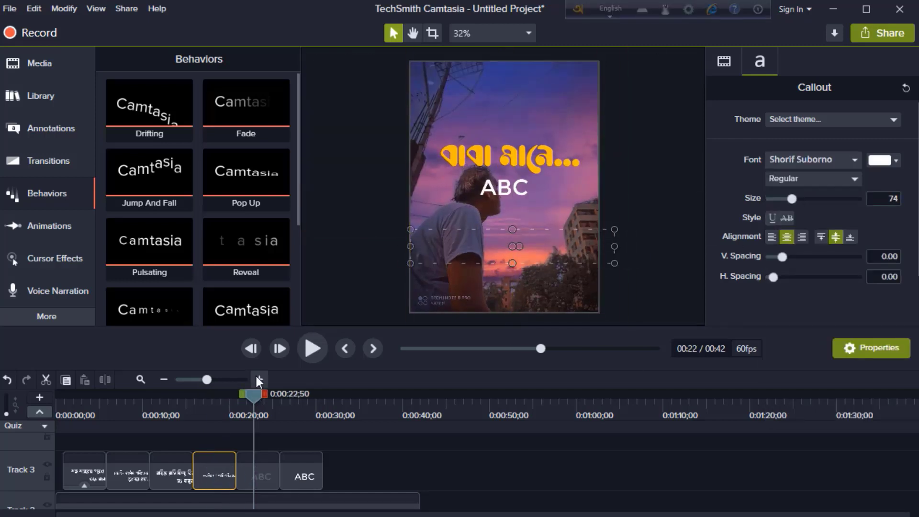
pyautogui.click(504, 186)
pyautogui.press('F12')
pyautogui.write('sob abdarer')
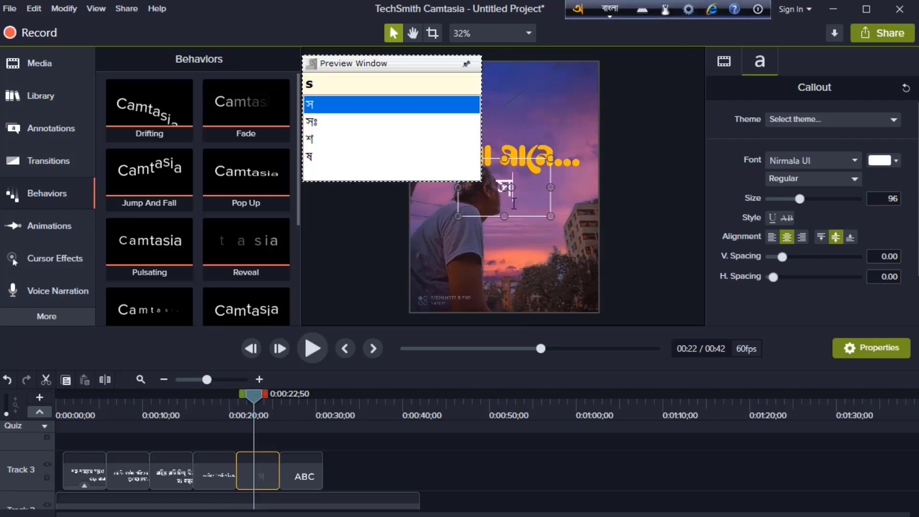
pyautogui.hotkey('ctrl', 'a')
pyautogui.write('sob abodarer ek ofu')
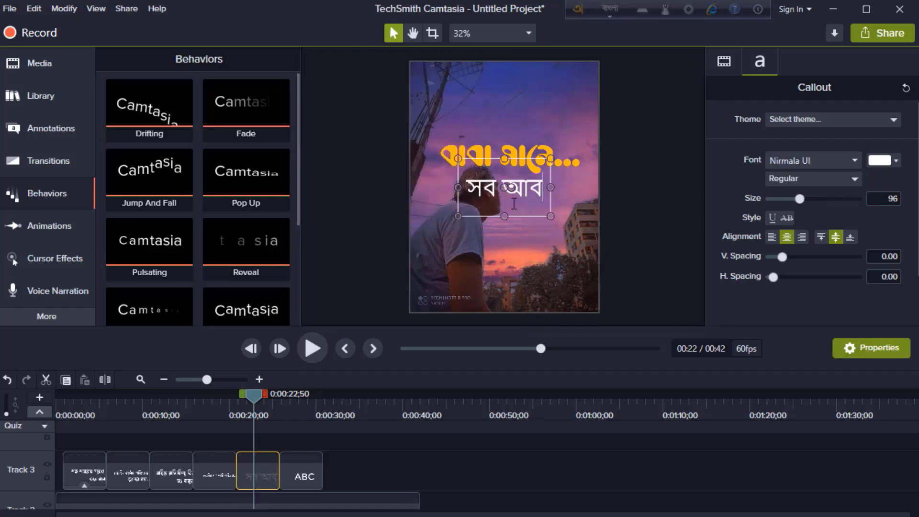
pyautogui.write('rant')
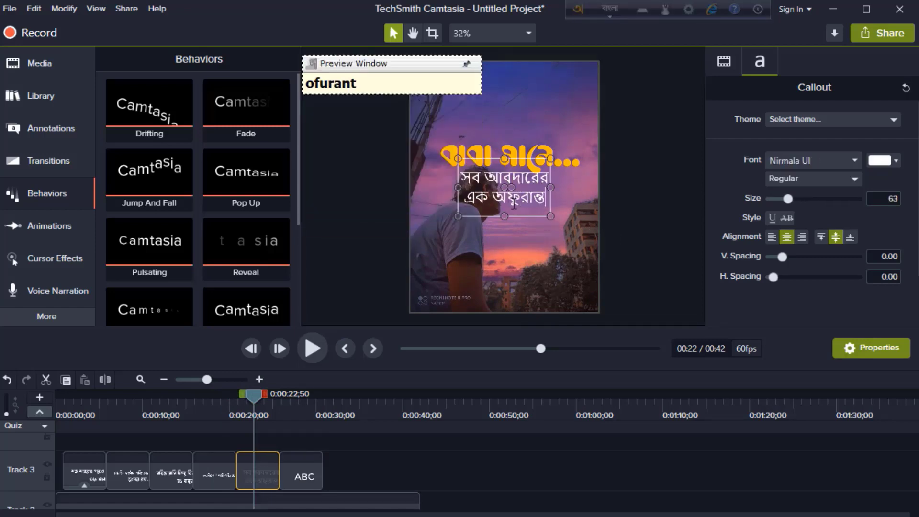
pyautogui.write(' vanDar.')
pyautogui.press('F12')
# - Format the সব আবদারের callout in Shorif Suborno at size 80 and place it in the frame's lower part
pyautogui.click(854, 160)
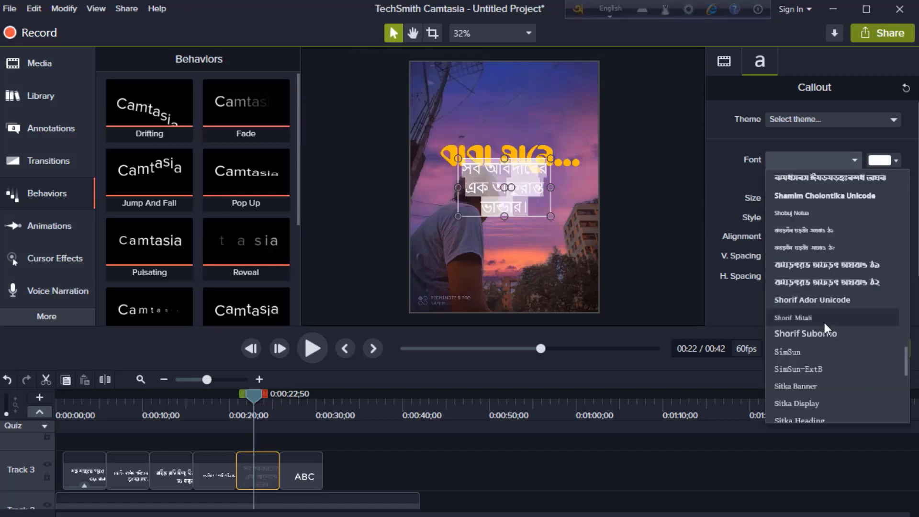
pyautogui.click(814, 333)
pyautogui.moveTo(504, 187); pyautogui.dragTo(507, 266)
# - Replace the ABC text of the last callout, at 26 seconds, with "যার হাত ধরে ১ম হাটতে শেখা।।"
pyautogui.press('space')
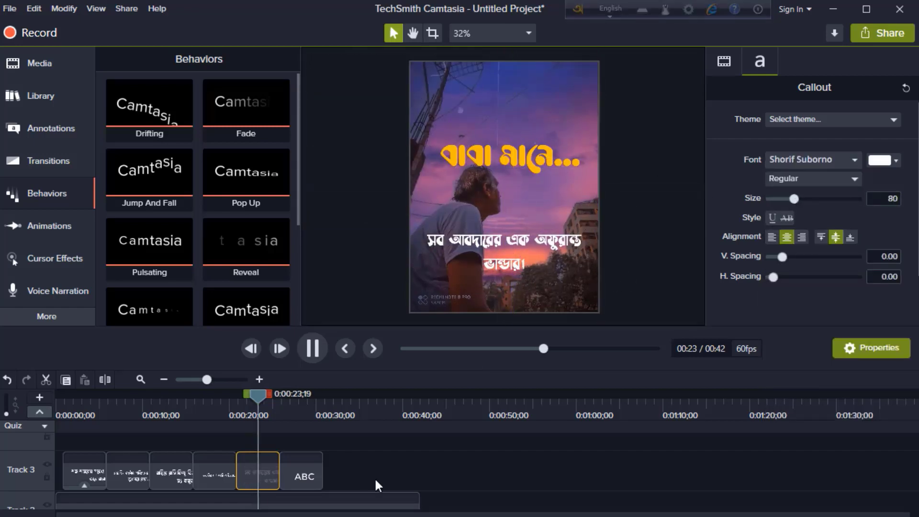
pyautogui.press('space')
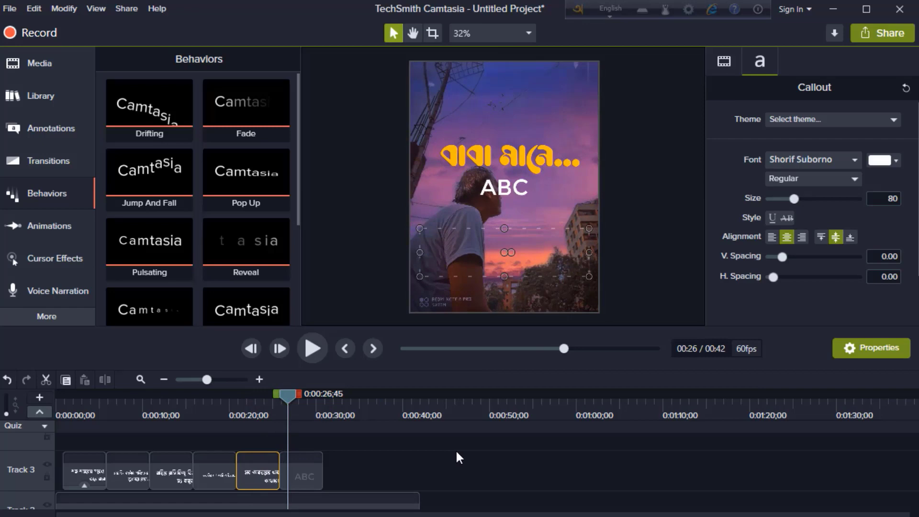
pyautogui.click(310, 478)
pyautogui.doubleClick(532, 206)
pyautogui.press('BackSpace')
pyautogui.press('F12')
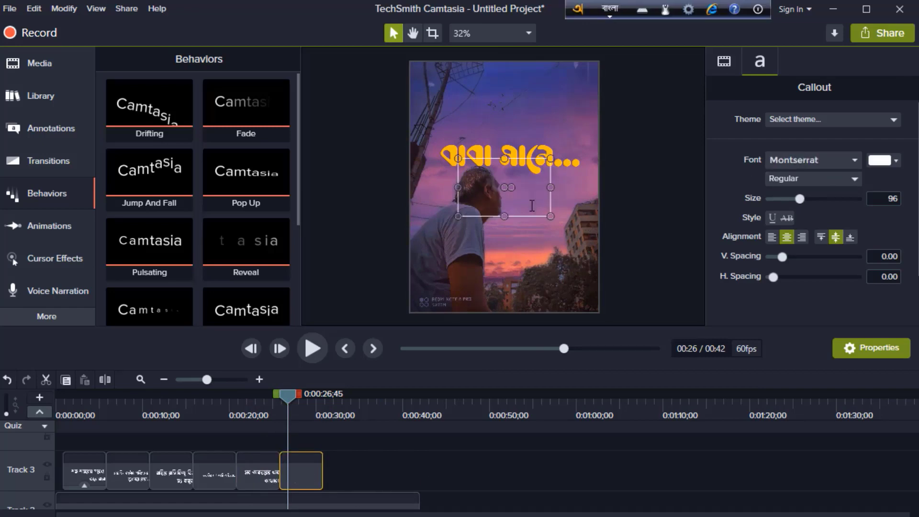
pyautogui.write('zar hat dhore p')
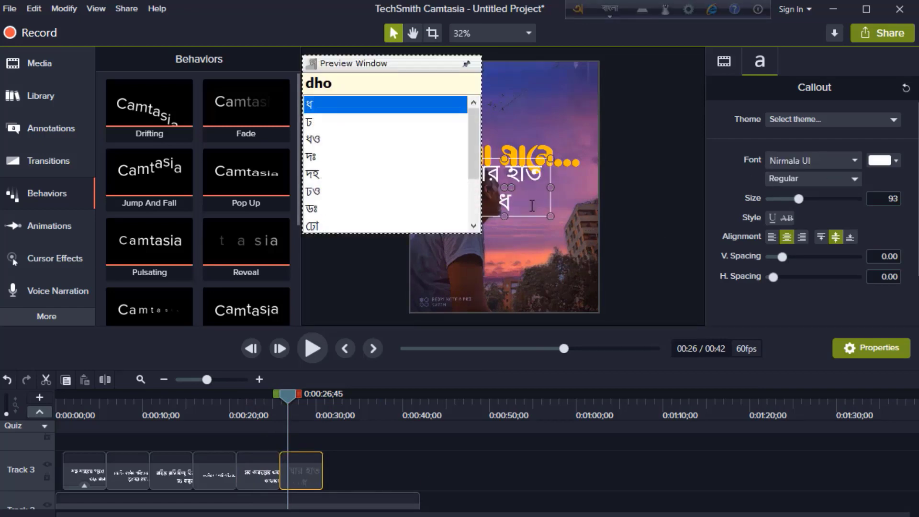
pyautogui.write('ryh')
pyautogui.press('BackSpace')
pyautogui.press('BackSpace')
pyautogui.press('BackSpace')
pyautogui.press('BackSpace')
pyautogui.write('protho')
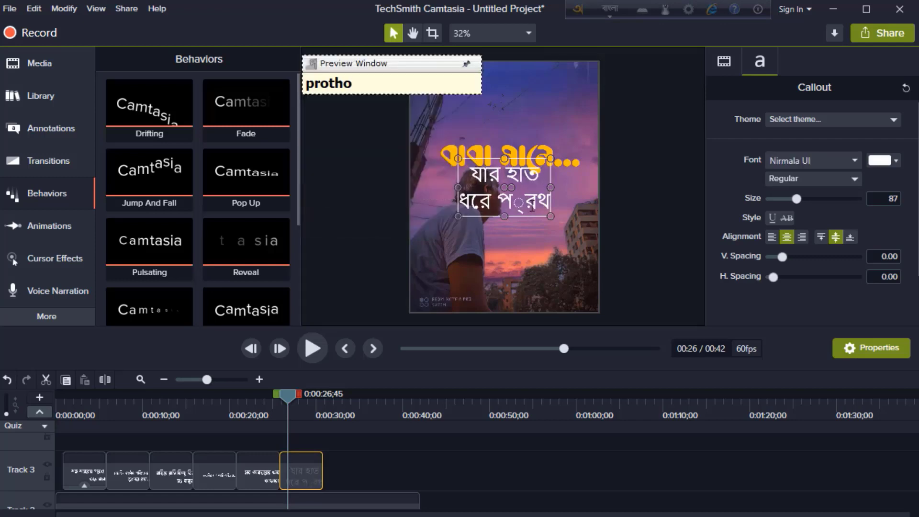
pyautogui.press('BackSpace')
pyautogui.press('BackSpace')
pyautogui.press('BackSpace')
pyautogui.press('BackSpace')
pyautogui.press('BackSpace')
pyautogui.press('BackSpace')
pyautogui.write('1m haTe shekha')
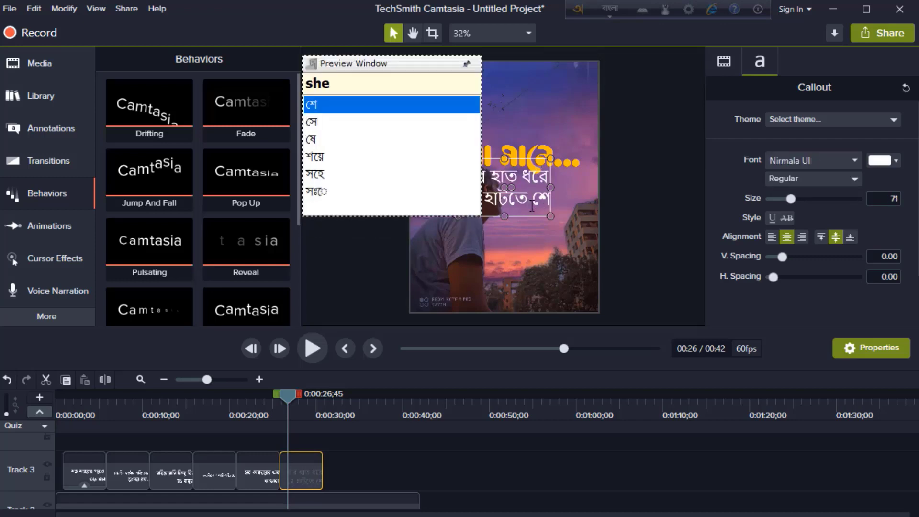
pyautogui.write('..')
# - Set the যার হাত ধরে callout's font to Shorif Suborno at size 82 and position it below the title
pyautogui.hotkey('ctrl', 'space')
pyautogui.click(830, 160)
pyautogui.write('Shorif Suborno')
pyautogui.press('Return')
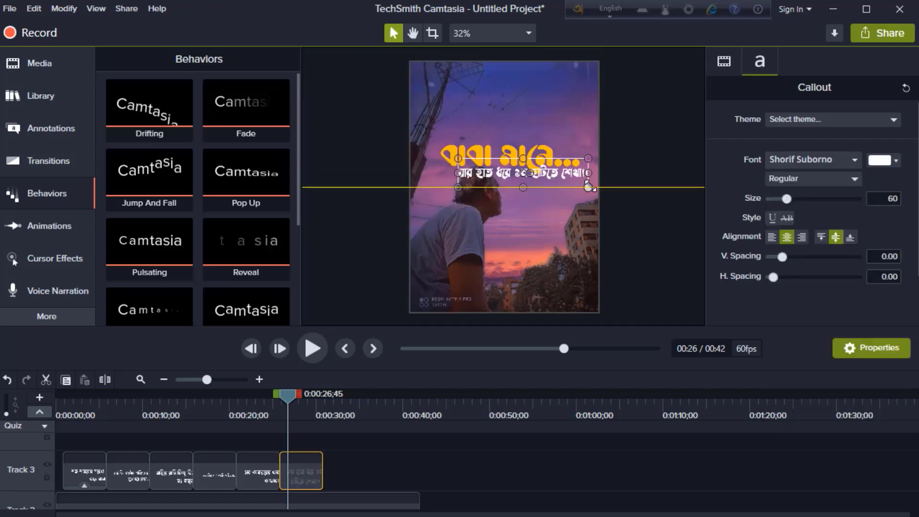
pyautogui.moveTo(549, 183); pyautogui.dragTo(550, 255)
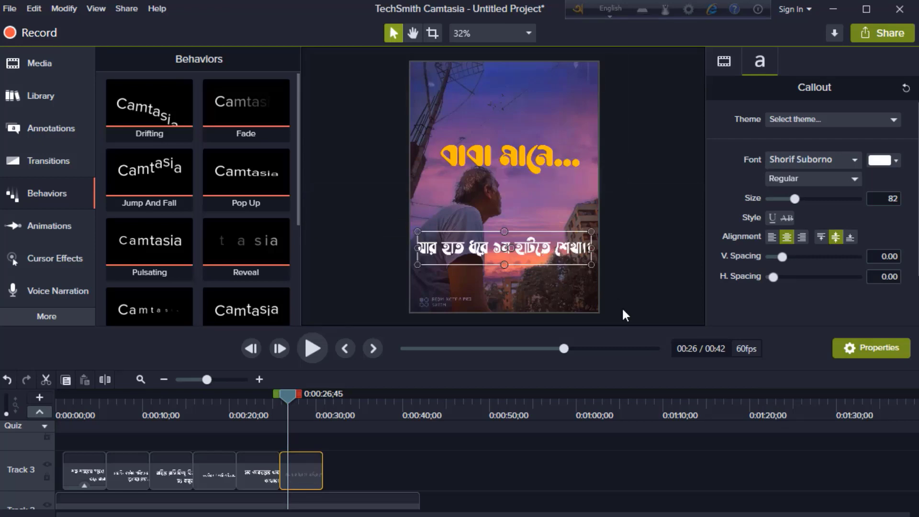
pyautogui.click(344, 460)
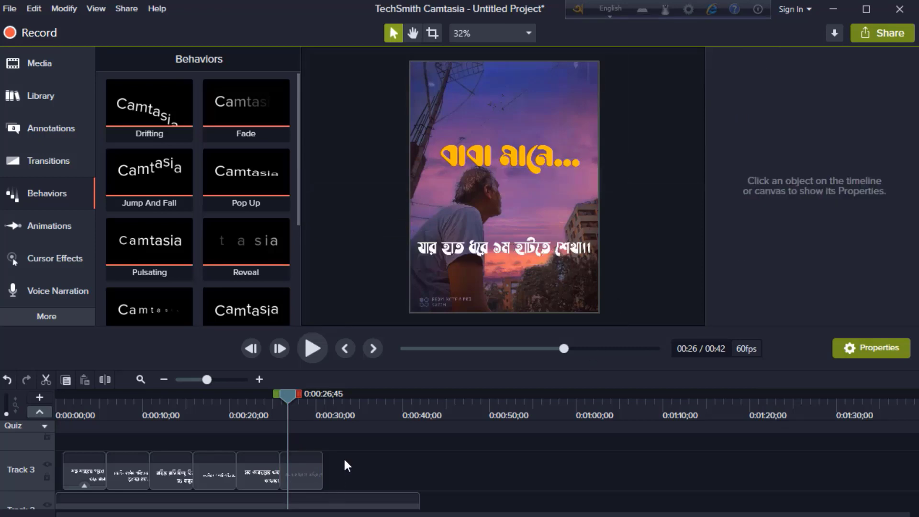
# - Select the six timed callouts on Track 3 and apply the Drifting behavior to them
pyautogui.click(306, 476)
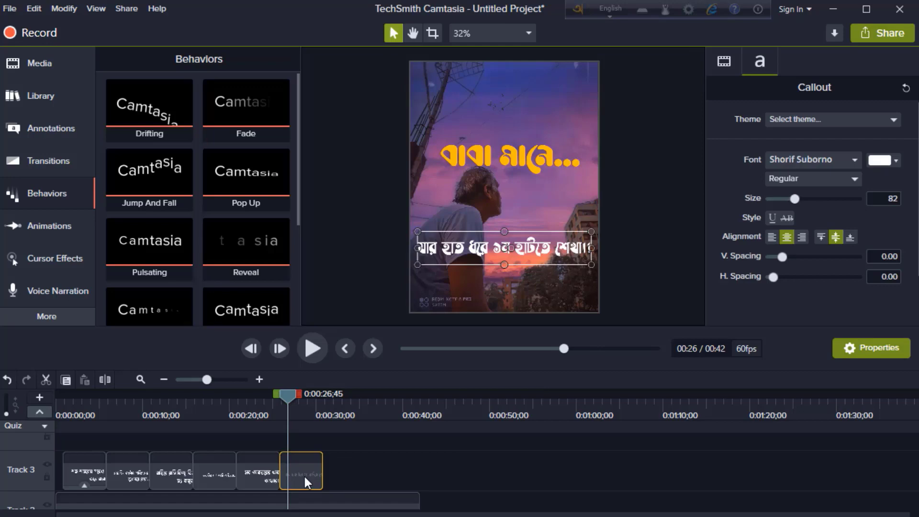
pyautogui.keyDown('ctrl'); pyautogui.click(258, 478); pyautogui.keyUp('ctrl')
pyautogui.keyDown('ctrl'); pyautogui.click(216, 478); pyautogui.keyUp('ctrl')
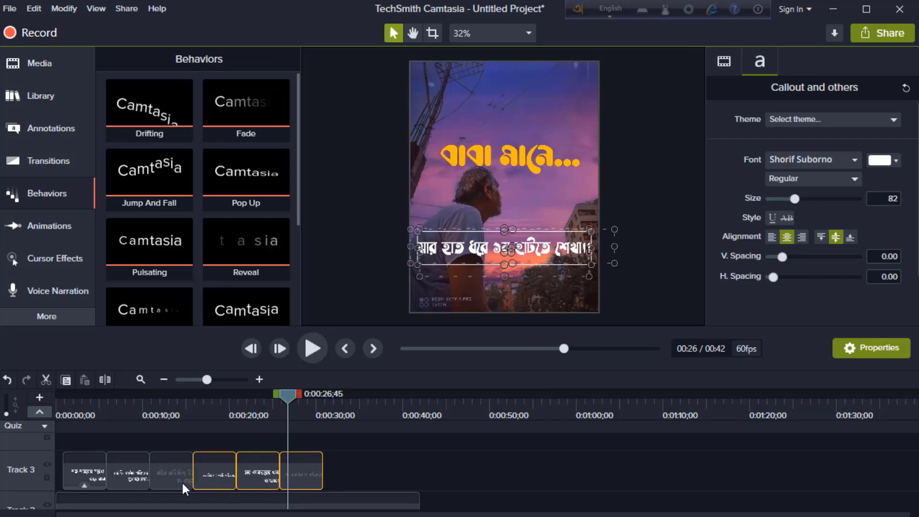
pyautogui.keyDown('ctrl'); pyautogui.click(181, 480); pyautogui.keyUp('ctrl')
pyautogui.keyDown('ctrl'); pyautogui.click(138, 476); pyautogui.keyUp('ctrl')
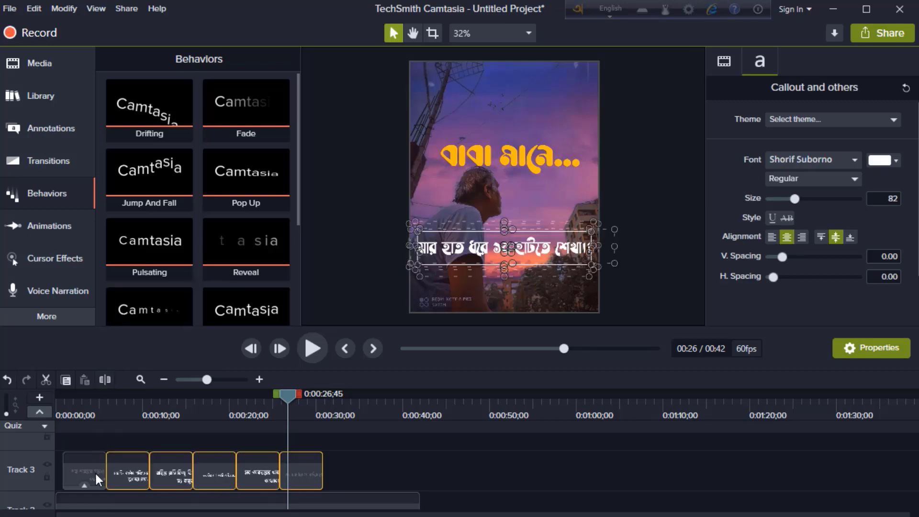
pyautogui.click(152, 130)
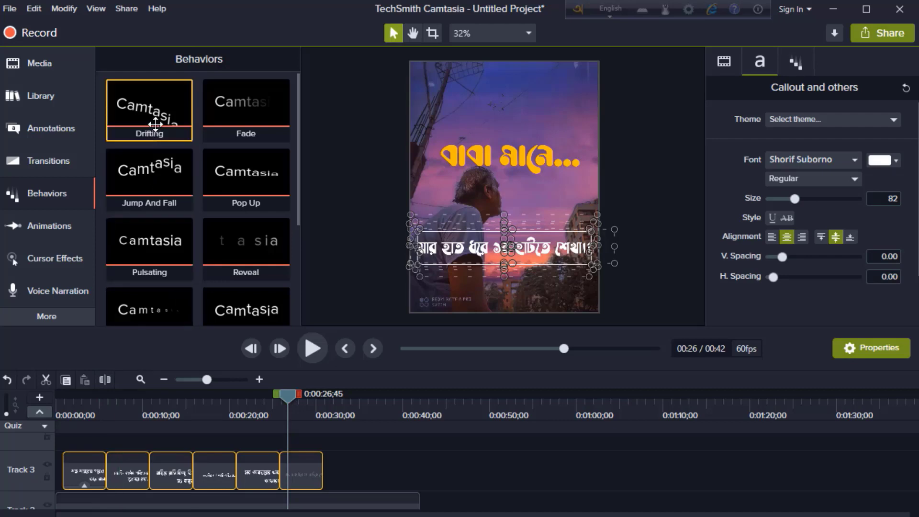
pyautogui.moveTo(155, 126); pyautogui.dragTo(163, 469)
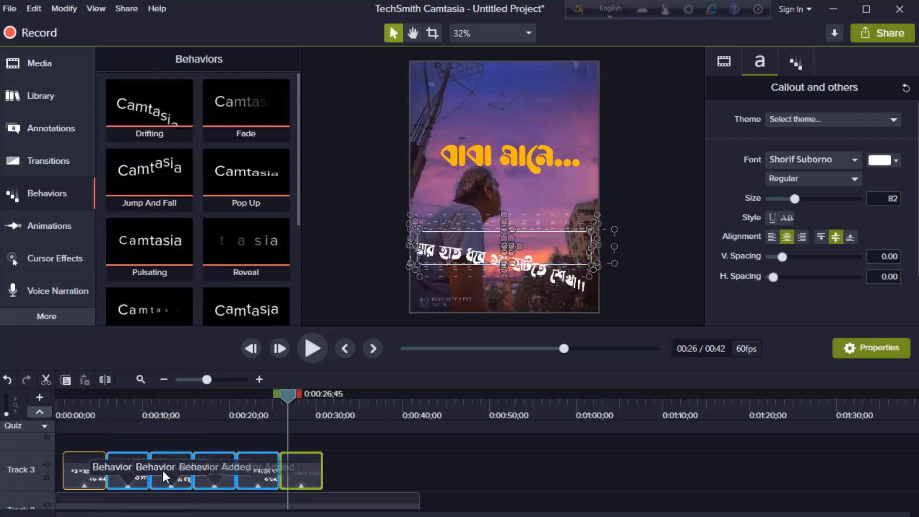
# - Play the video from about 6 seconds to review the callouts' Drifting behavior, and look through the other available behaviors
pyautogui.moveTo(283, 396); pyautogui.dragTo(110, 435)
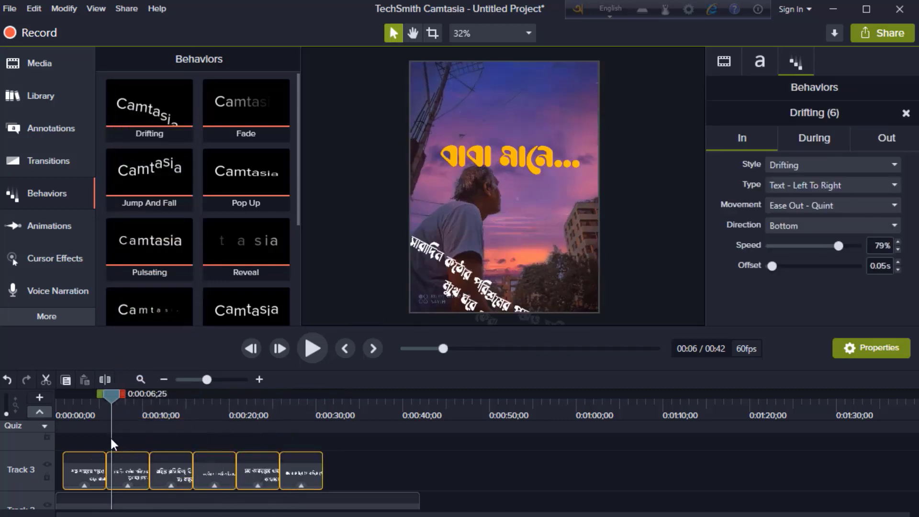
pyautogui.press('space')
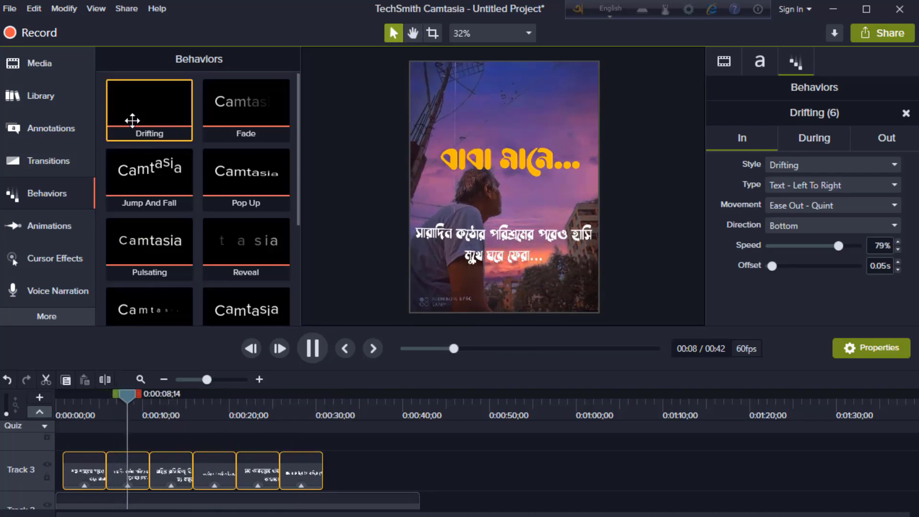
pyautogui.scroll(-2, 253, 167)
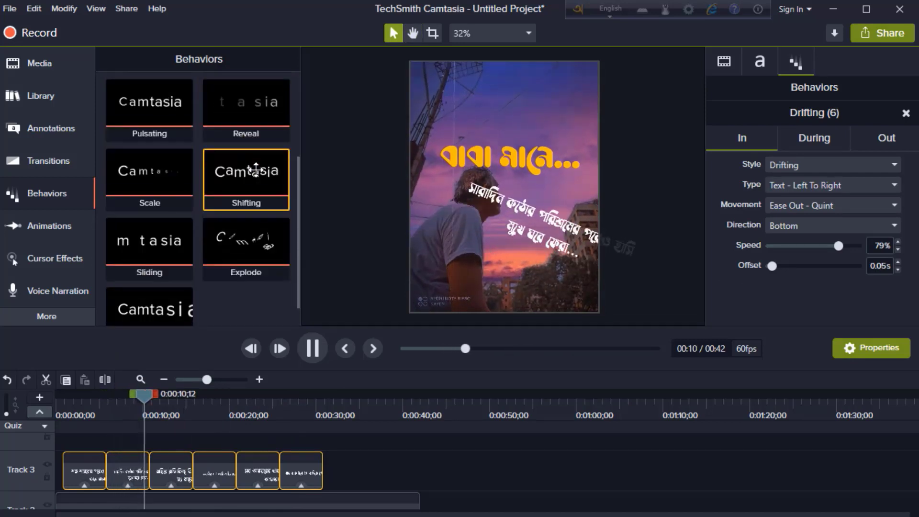
pyautogui.scroll(2, 211, 113)
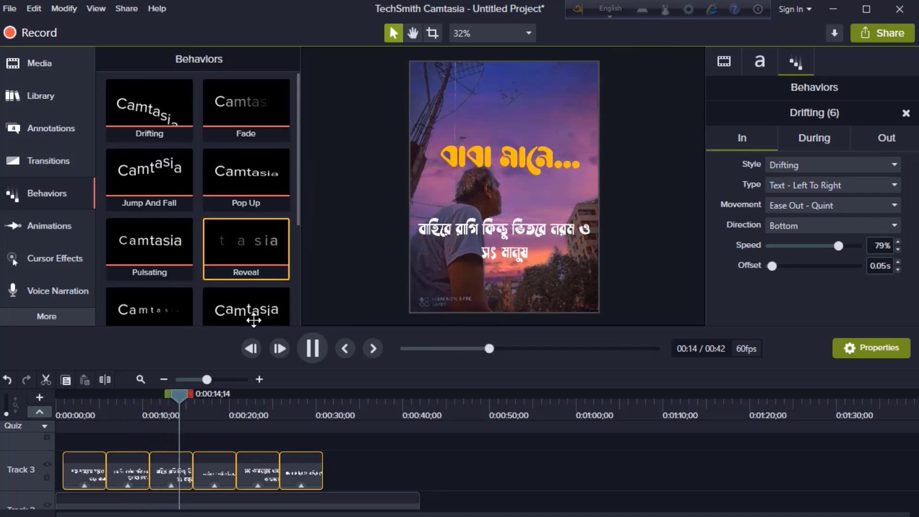
# - Crop the watermarked strip off the bottom of the background video and centre the clip vertically at Y -46.9
pyautogui.click(536, 483)
pyautogui.click(525, 280)
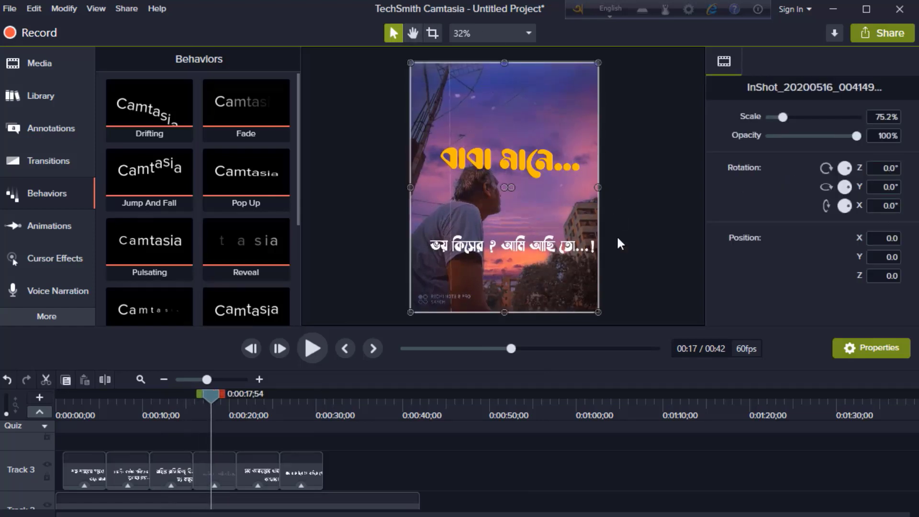
pyautogui.click(432, 33)
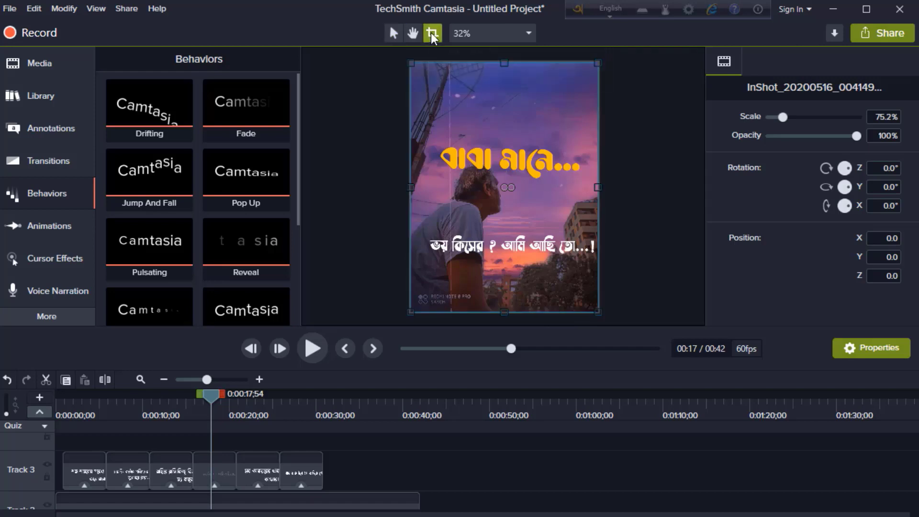
pyautogui.moveTo(511, 316); pyautogui.dragTo(504, 290)
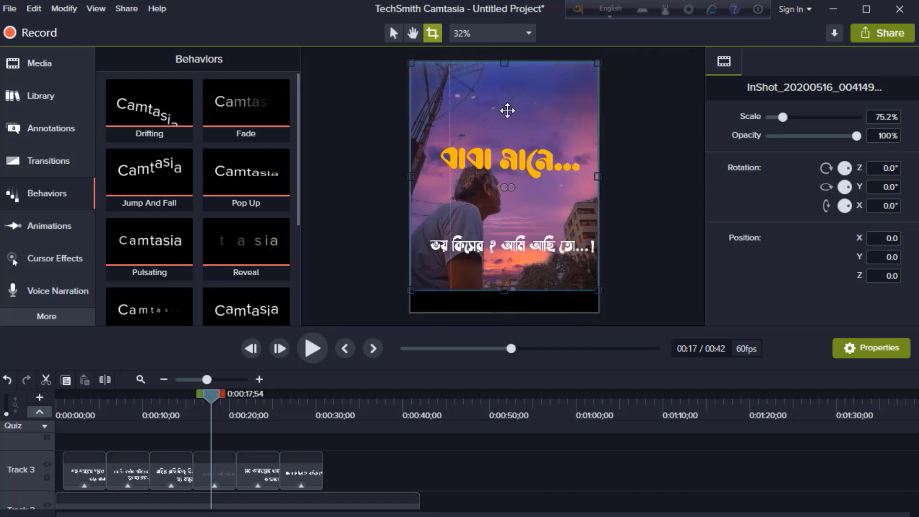
pyautogui.click(392, 31)
# - Reduce the canvas height in the project settings to match the cropped background video
pyautogui.click(485, 38)
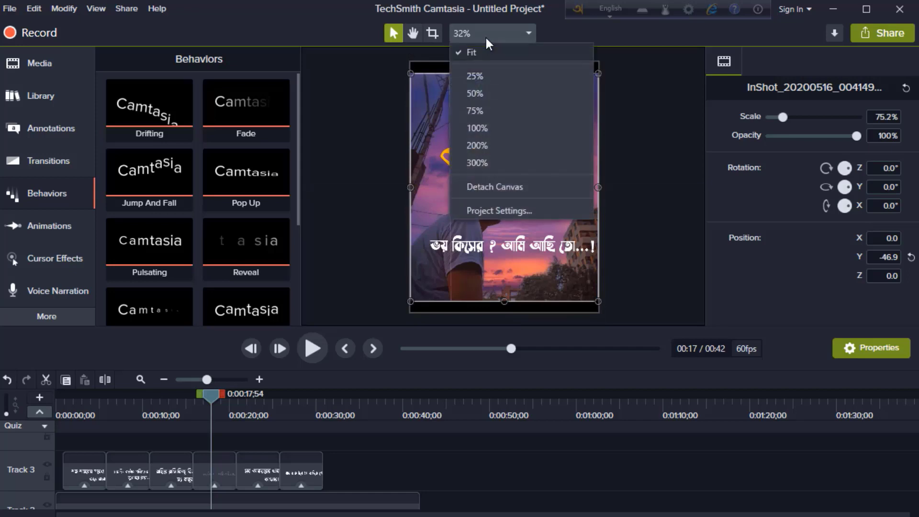
pyautogui.click(492, 210)
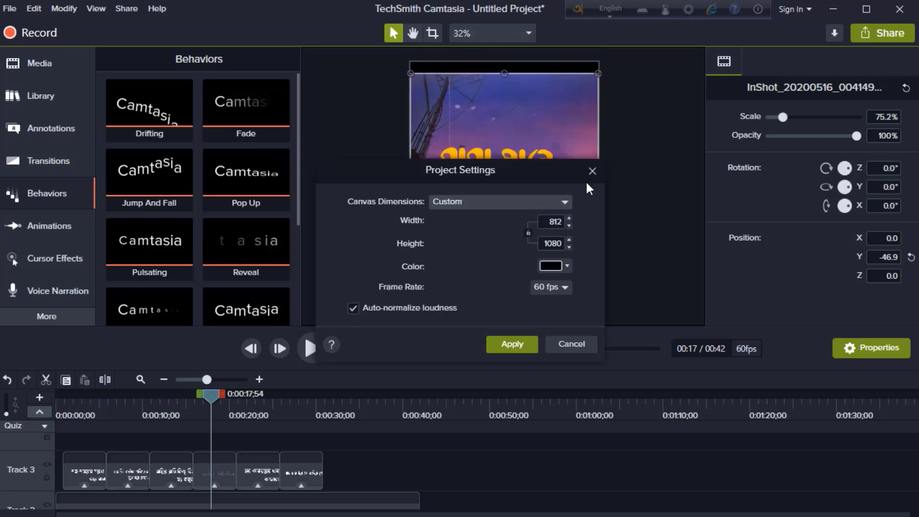
pyautogui.click(505, 199)
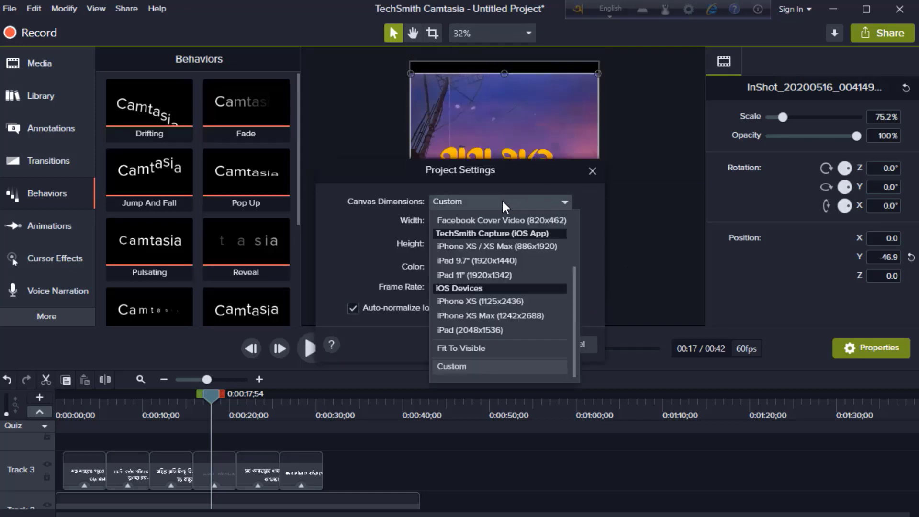
pyautogui.click(476, 348)
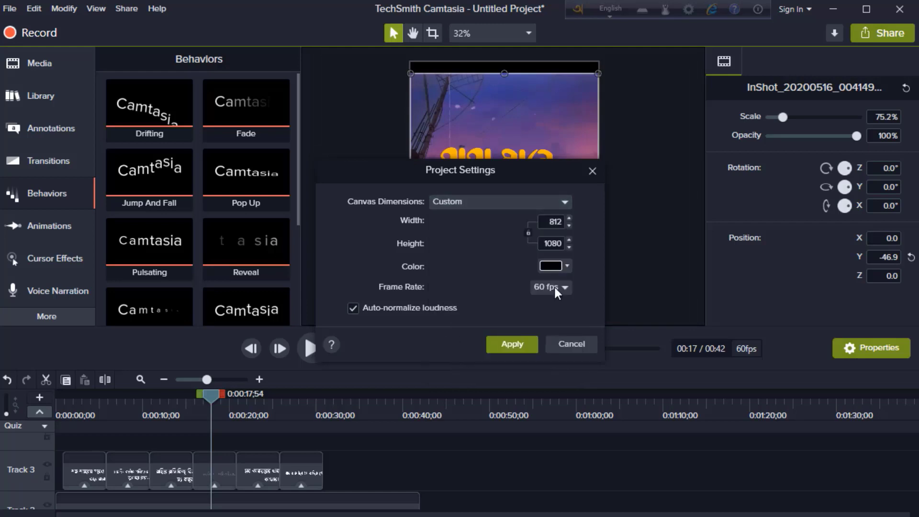
pyautogui.moveTo(569, 246); pyautogui.dragTo(570, 246)
pyautogui.click(512, 344)
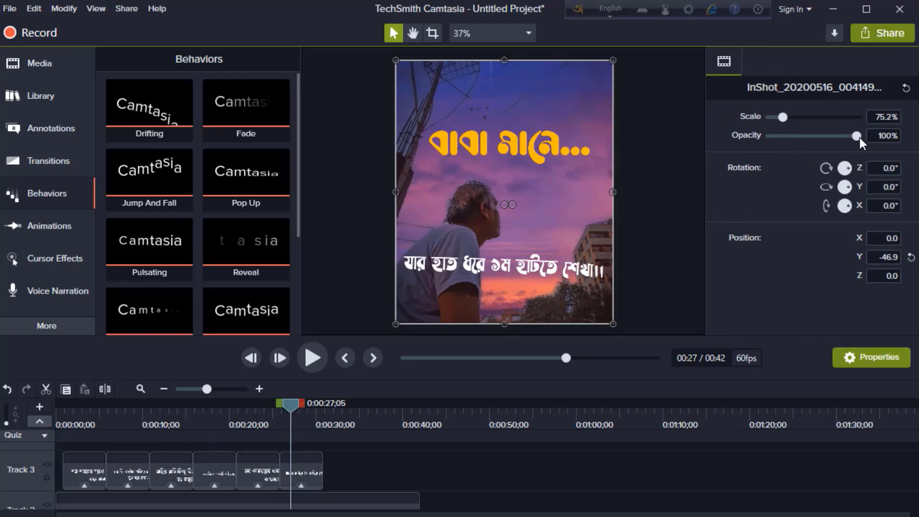
# - Lower the background video's opacity to 65% and play back the result from 27 seconds
pyautogui.moveTo(859, 137); pyautogui.dragTo(828, 142)
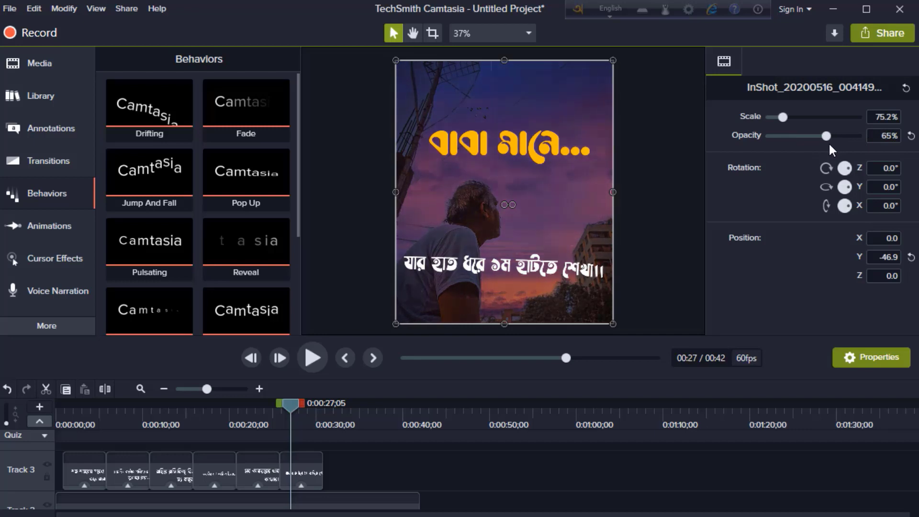
pyautogui.press('space')
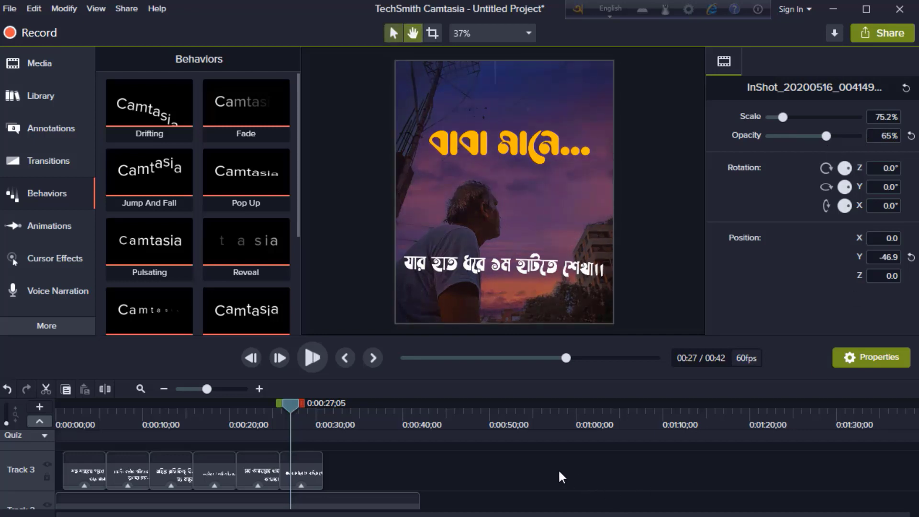
pyautogui.scroll(-3, 493, 487)
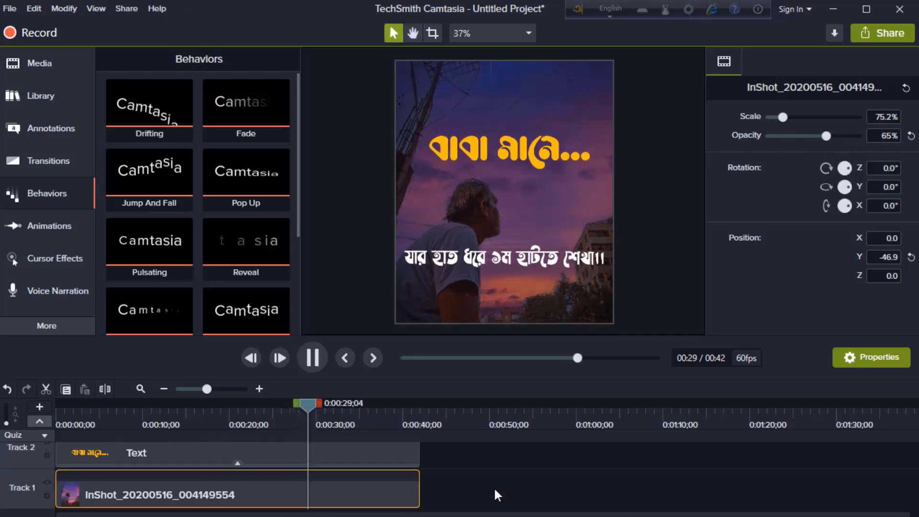
pyautogui.scroll(2, 494, 486)
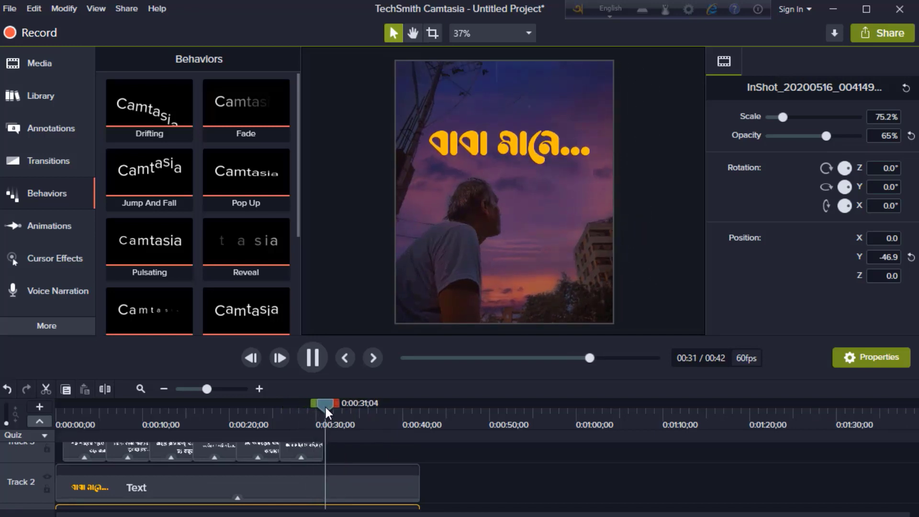
# - Split the yellow title text on Track 2 at 0:00:30;52, where the last callout ends, and delete the remainder
pyautogui.moveTo(325, 407); pyautogui.dragTo(325, 406)
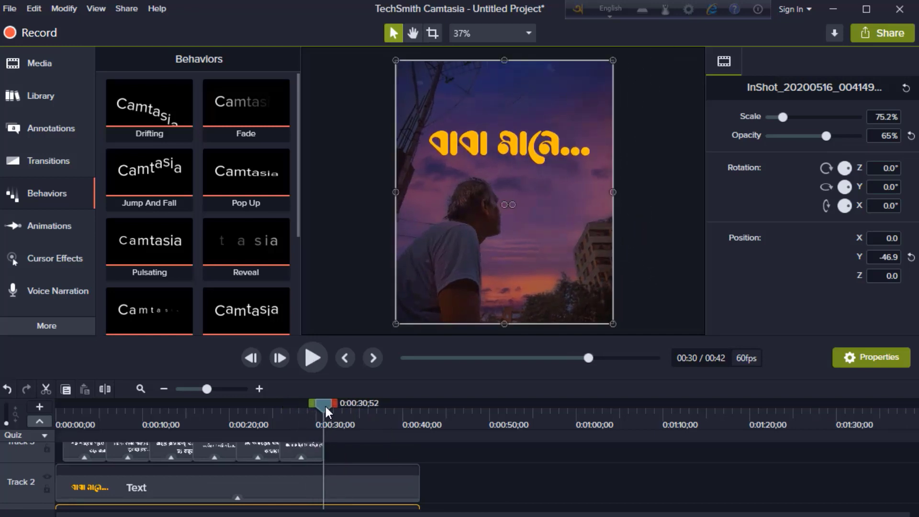
pyautogui.click(356, 483)
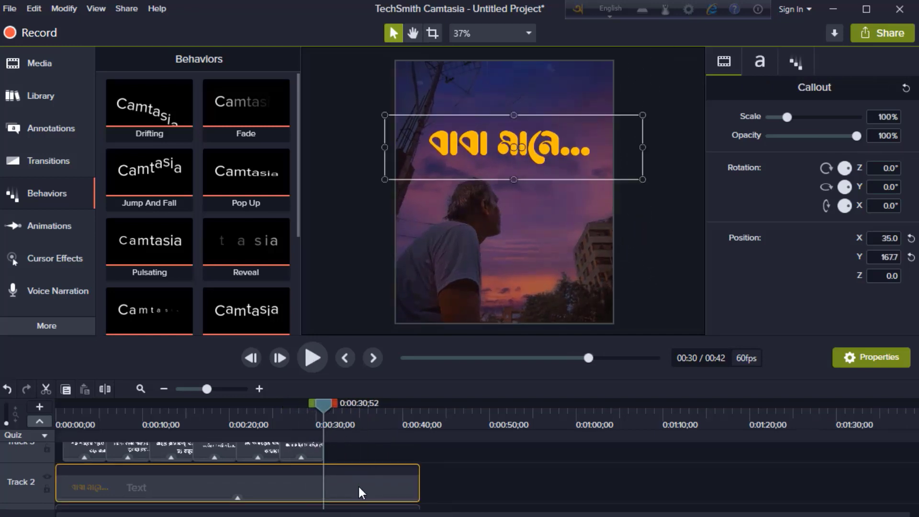
pyautogui.press('s')
pyautogui.rightClick(357, 486)
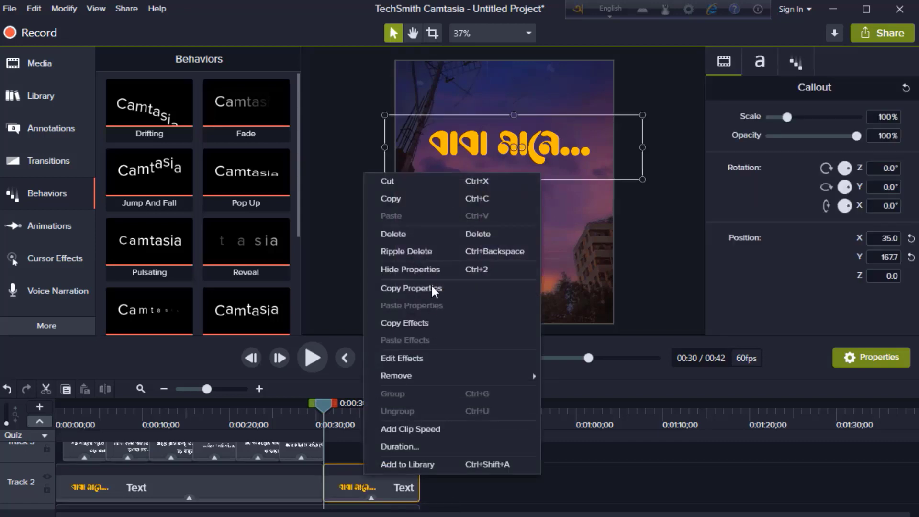
pyautogui.click(426, 233)
# - Split the background video on Track 1 at 0:00:30;52 and delete the part after the cut
pyautogui.scroll(-1, 430, 473)
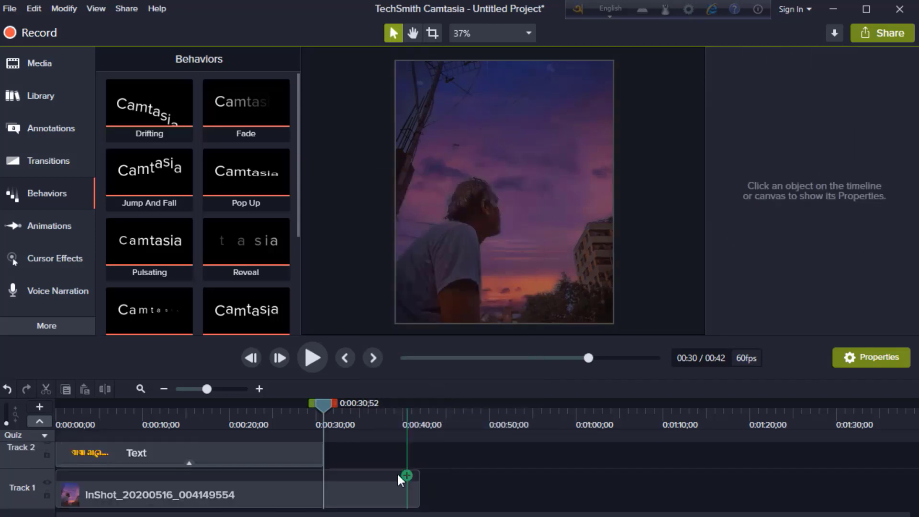
pyautogui.click(376, 497)
pyautogui.press('s')
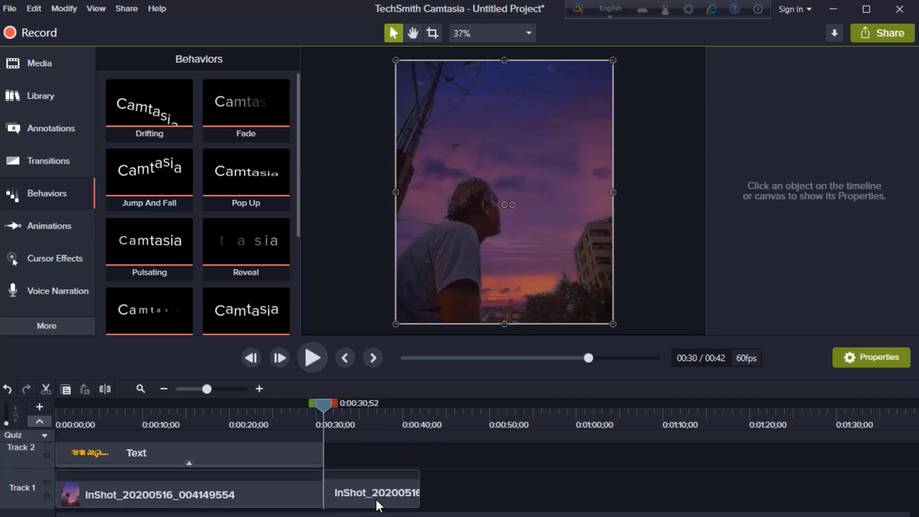
pyautogui.rightClick(377, 489)
pyautogui.press('Escape')
pyautogui.rightClick(377, 489)
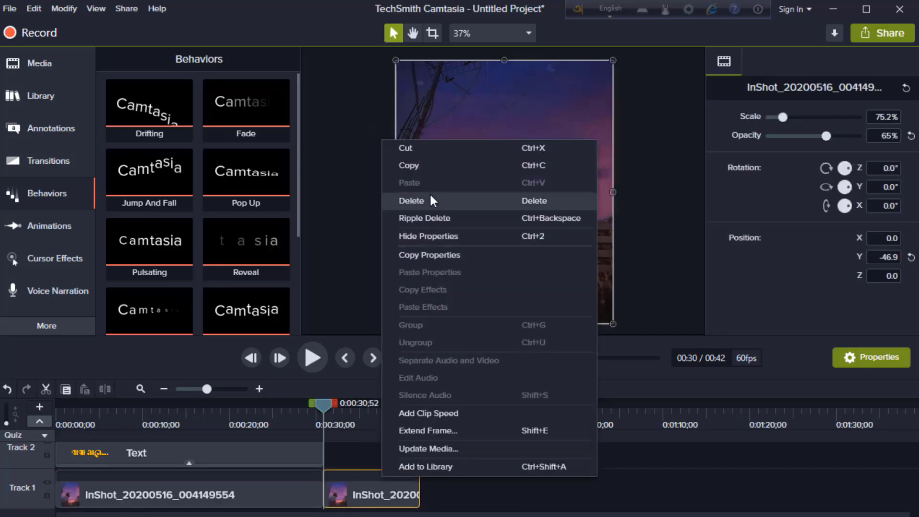
pyautogui.click(430, 199)
pyautogui.moveTo(322, 401); pyautogui.dragTo(119, 446)
pyautogui.scroll(3, 348, 481)
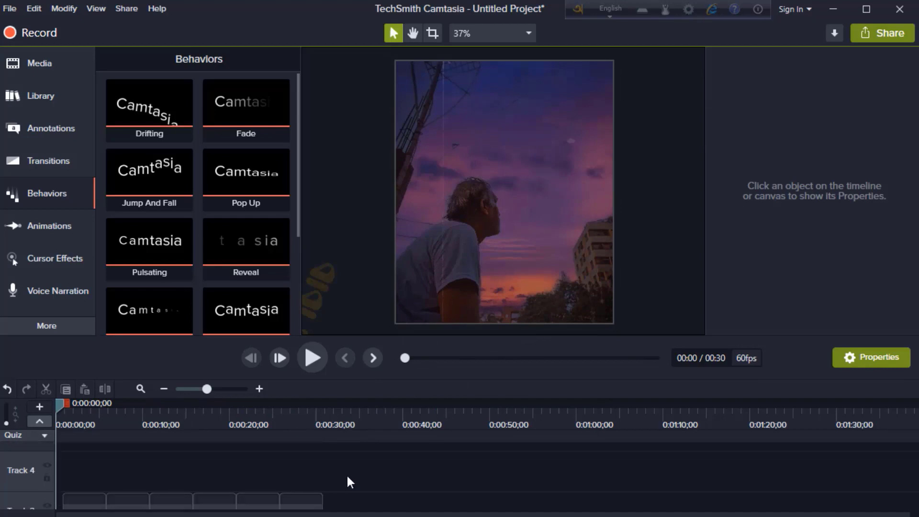
pyautogui.click(15, 68)
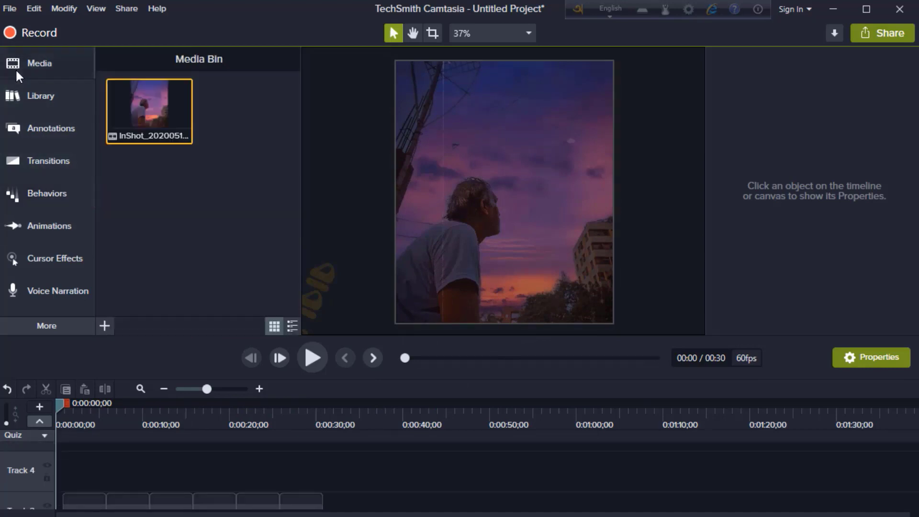
pyautogui.click(105, 325)
pyautogui.click(99, 280)
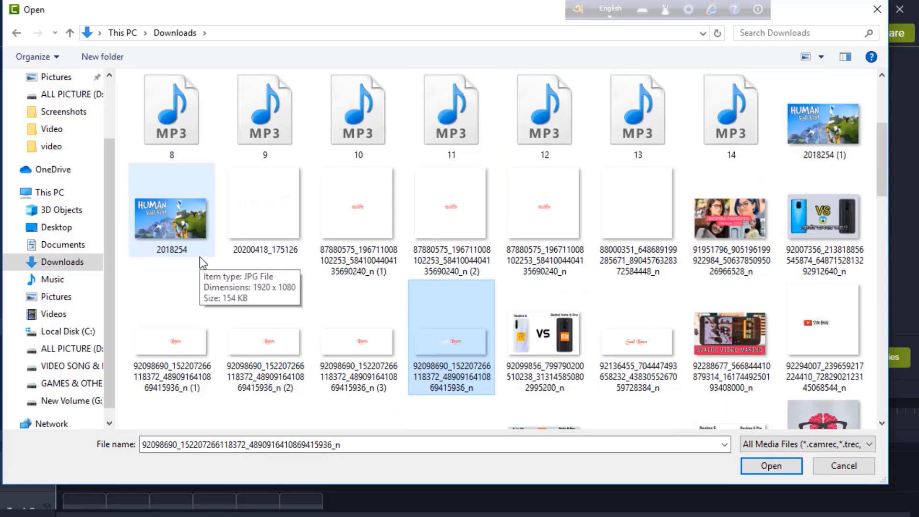
pyautogui.scroll(-5, 200, 256)
pyautogui.click(460, 147)
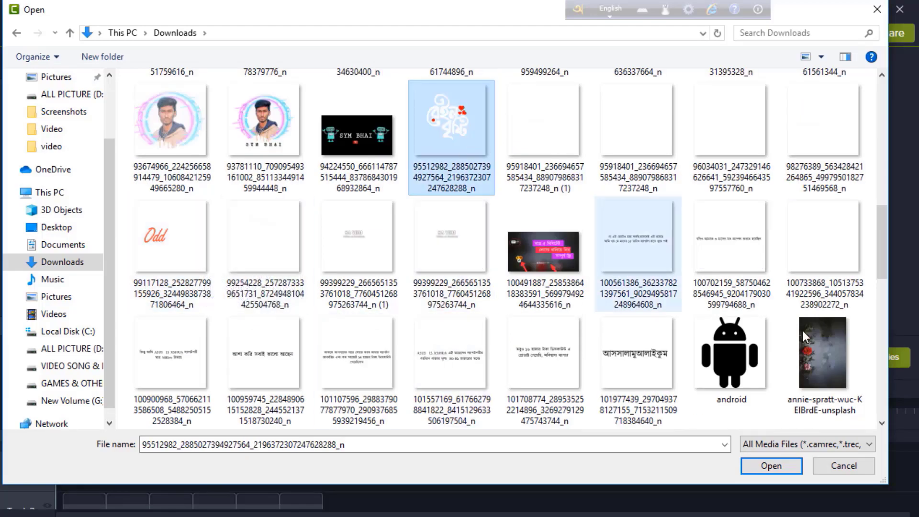
pyautogui.click(770, 465)
# - Place the logo on Track 4 across the video's full length, scaled to 7.3% at X -286.9, Y 373.8
pyautogui.moveTo(242, 103); pyautogui.dragTo(322, 473)
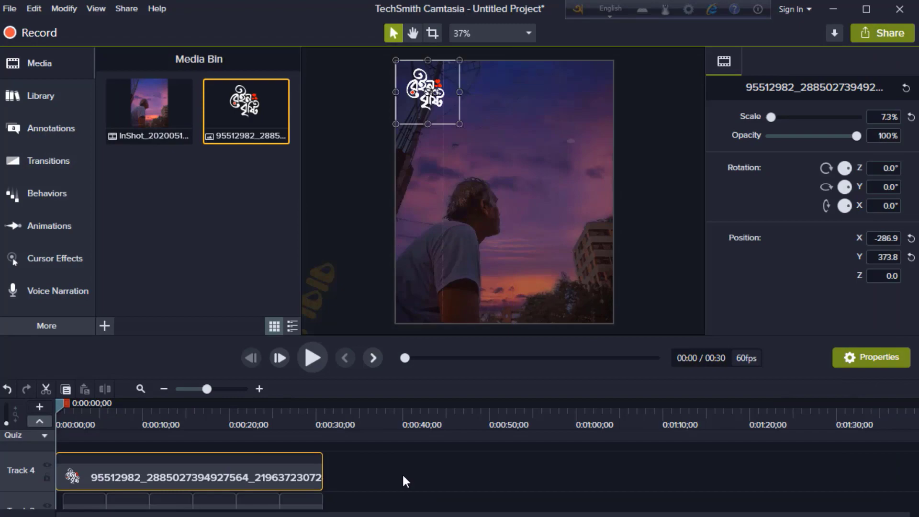
pyautogui.click(402, 473)
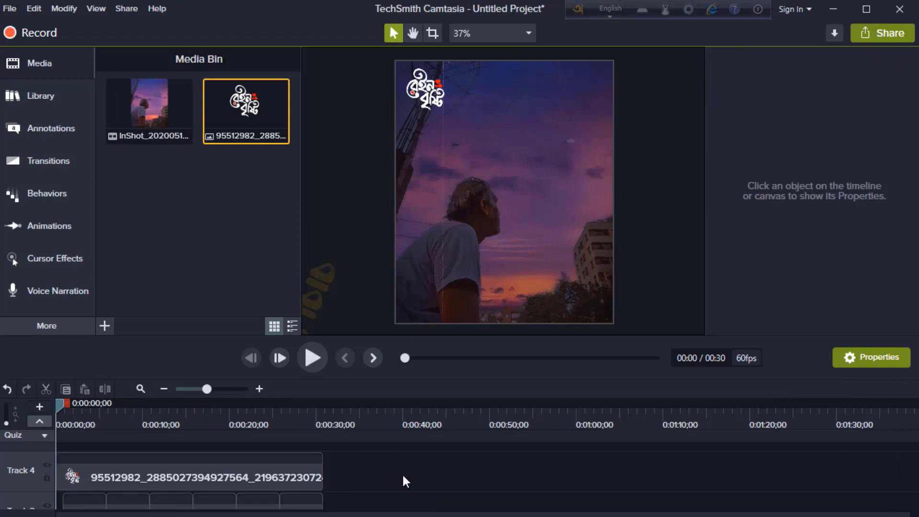
# - Import the Unknown Brain - Superhero MP3 from Downloads and place it at the start of Track 5
pyautogui.scroll(1, 402, 472)
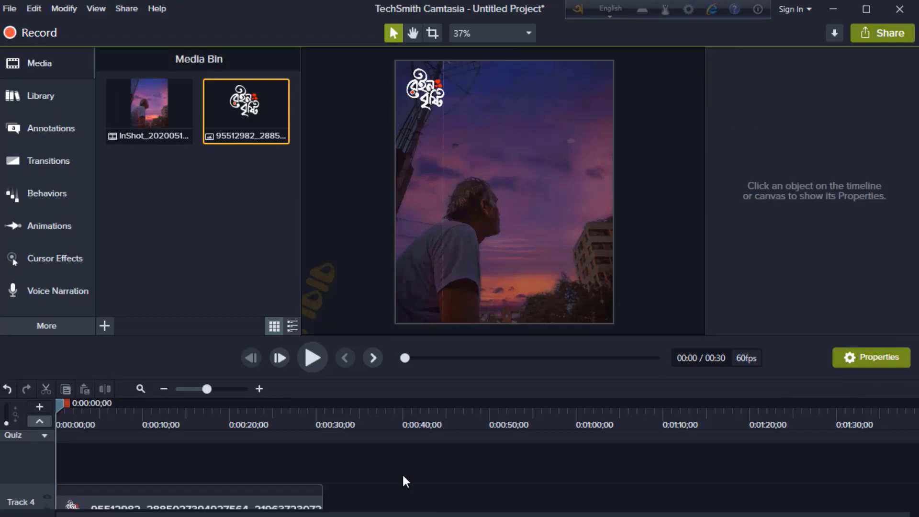
pyautogui.click(105, 325)
pyautogui.click(127, 278)
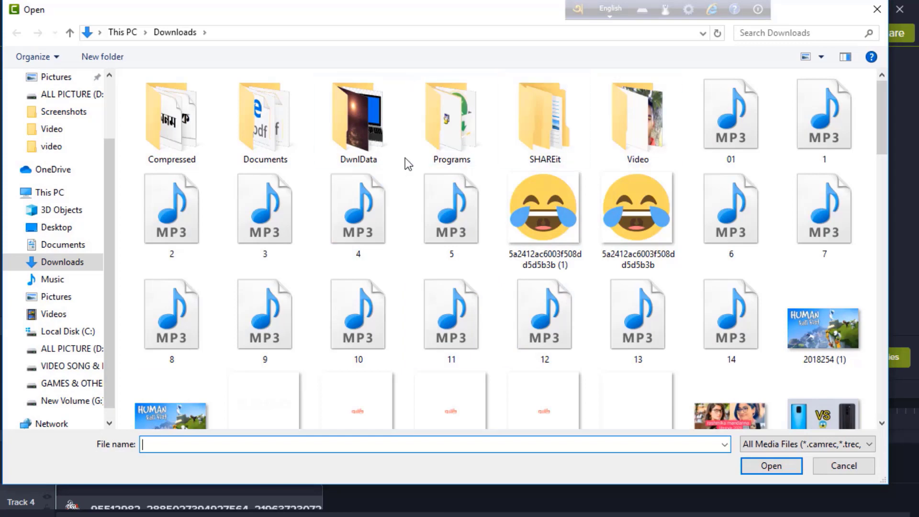
pyautogui.scroll(-15, 550, 234)
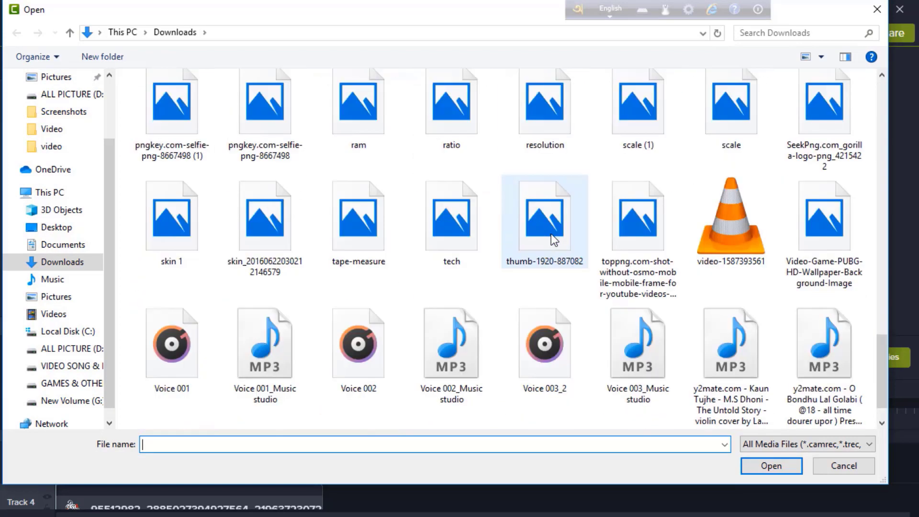
pyautogui.click(258, 368)
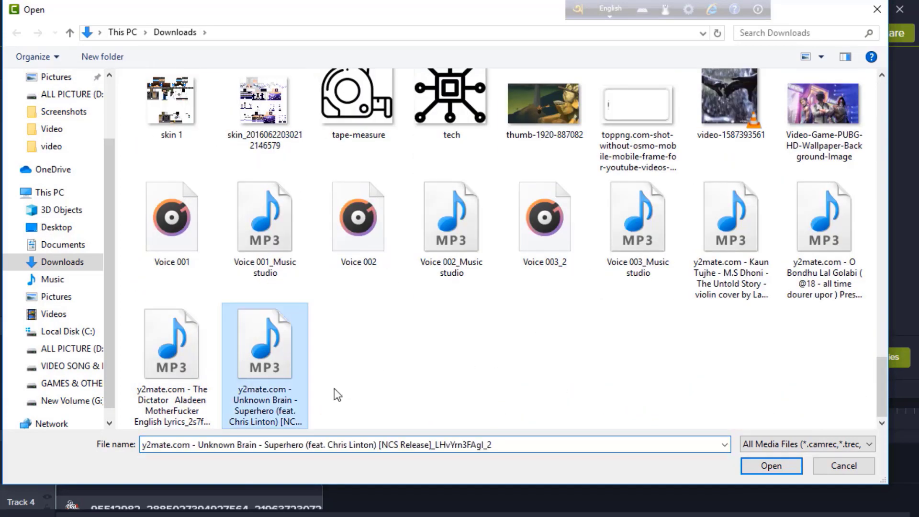
pyautogui.click(770, 465)
pyautogui.moveTo(148, 182); pyautogui.dragTo(82, 476)
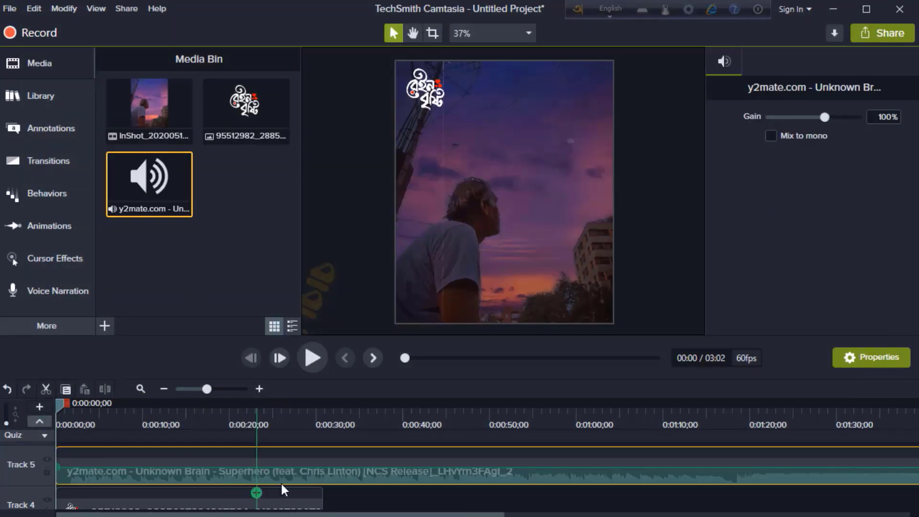
# - Split the music on Track 5 at 0:00:30;40 and delete the part beyond the video's end
pyautogui.click(322, 414)
pyautogui.press('s')
pyautogui.rightClick(301, 462)
pyautogui.click(349, 476)
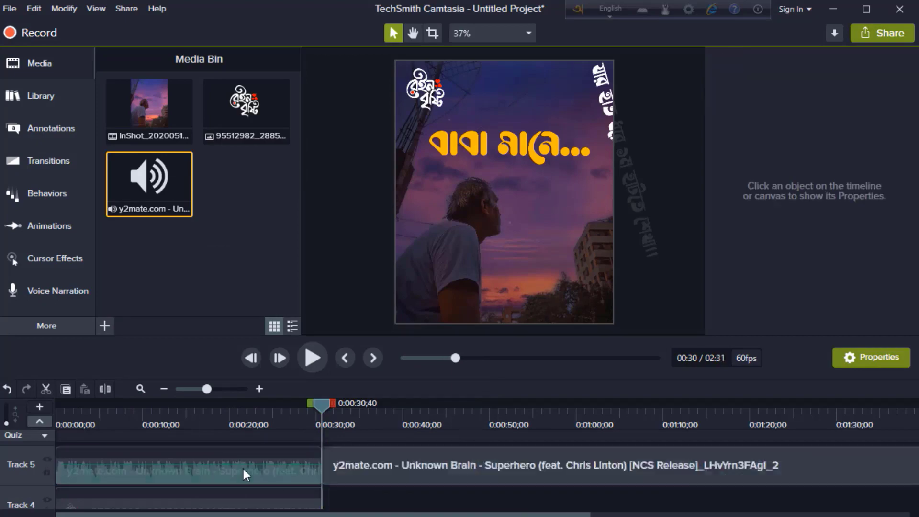
pyautogui.rightClick(357, 457)
pyautogui.click(377, 251)
# - Set up a local file export with custom production settings in the MP4 - Smart Player (HTML5) format, keeping the default options
pyautogui.click(878, 33)
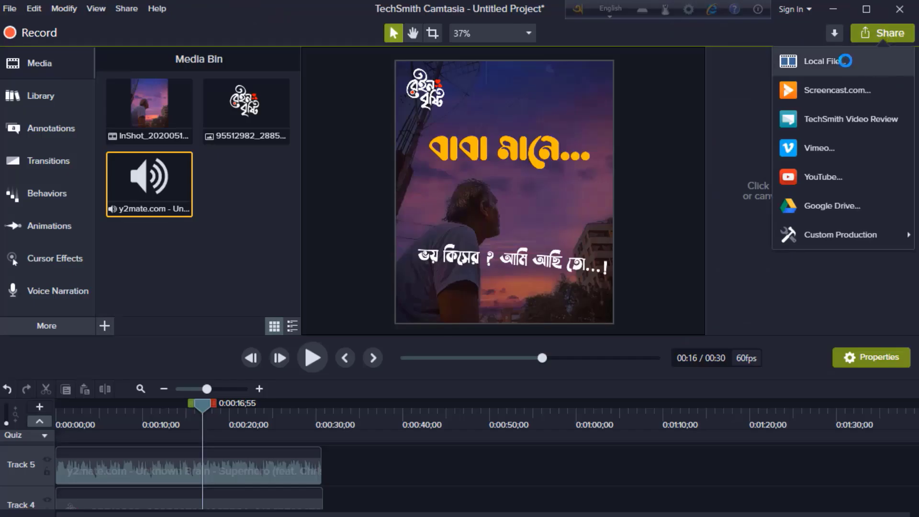
pyautogui.click(823, 61)
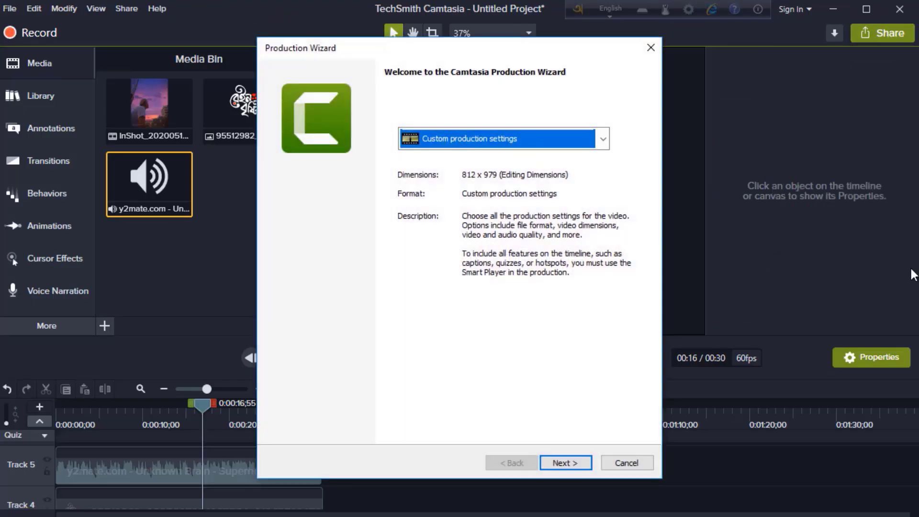
pyautogui.click(573, 463)
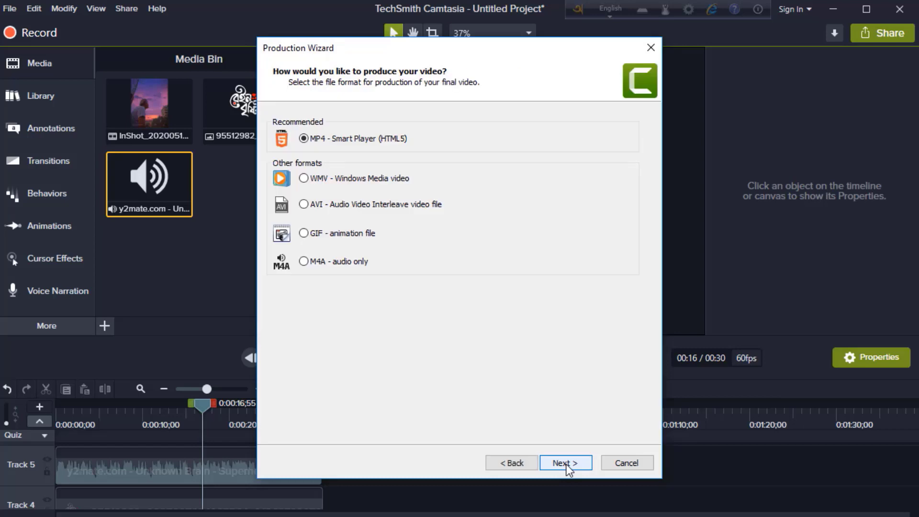
pyautogui.click(566, 463)
pyautogui.click(566, 465)
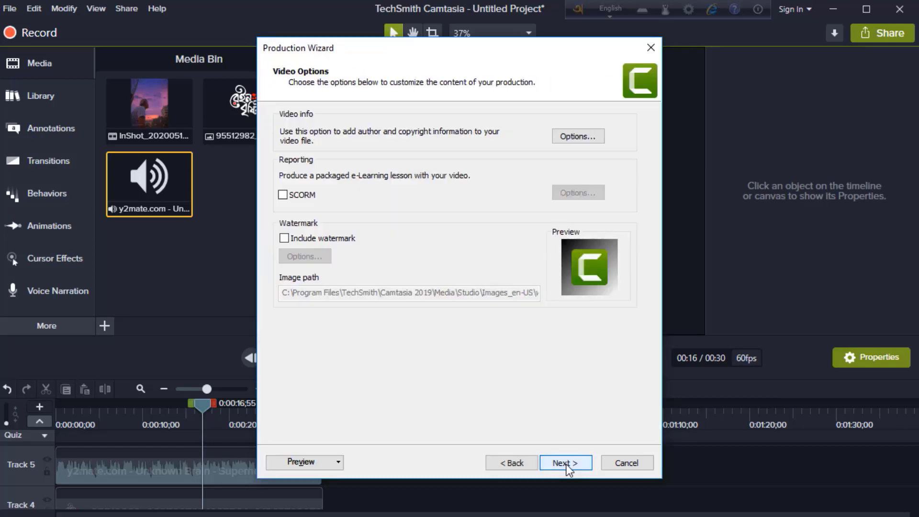
pyautogui.click(561, 463)
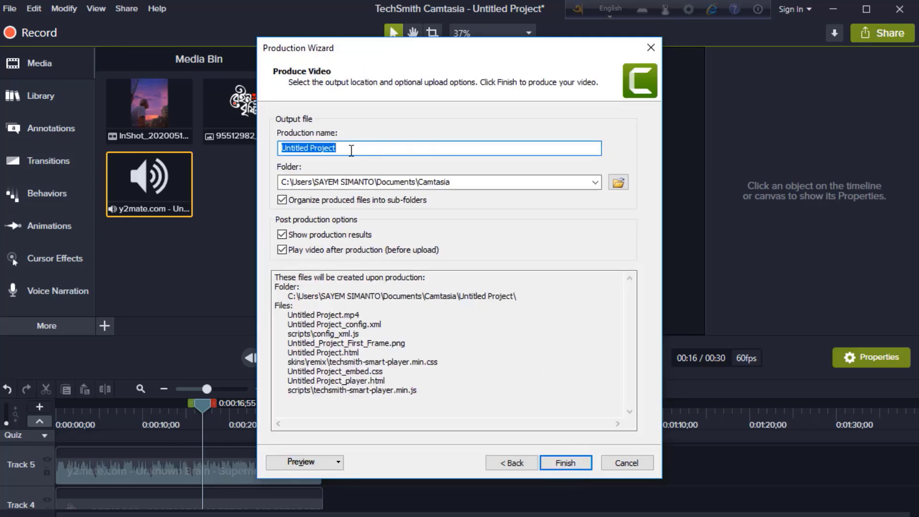
# - Name the production "baba manee" and render the video
pyautogui.press('BackSpace')
pyautogui.write('baba m')
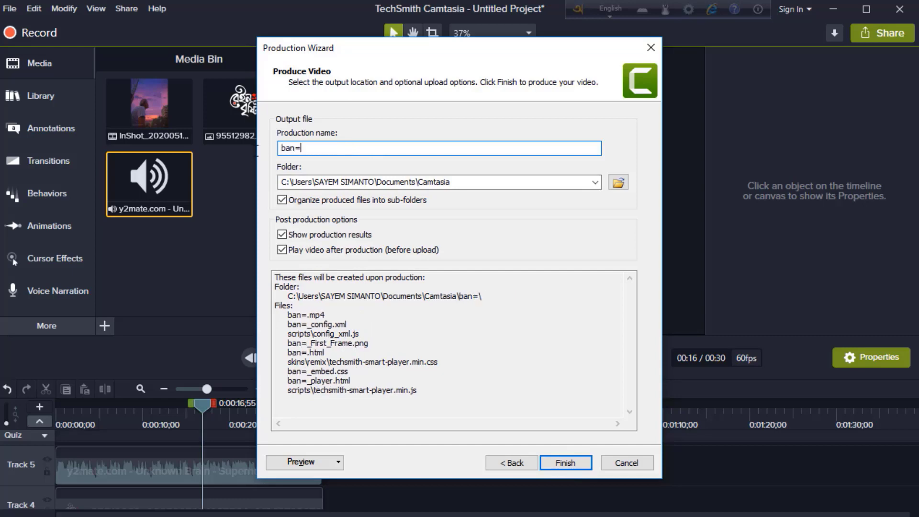
pyautogui.write('amee')
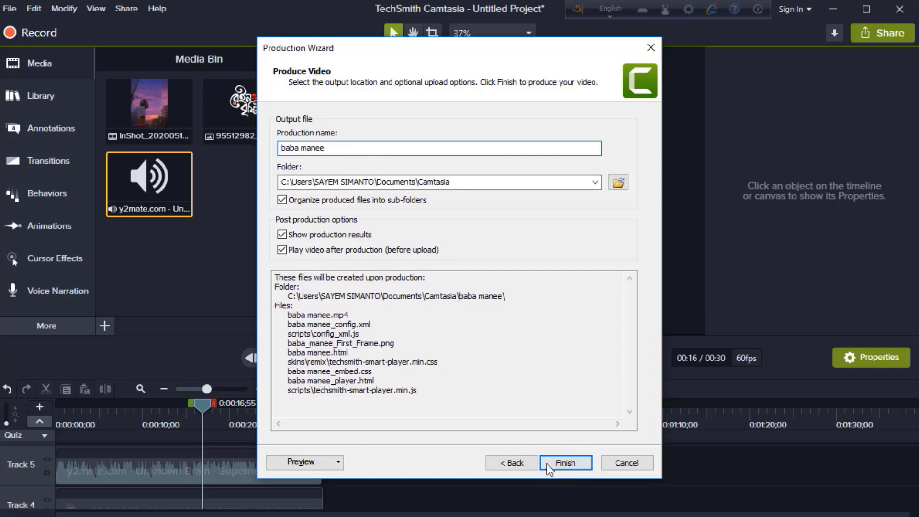
pyautogui.click(555, 462)
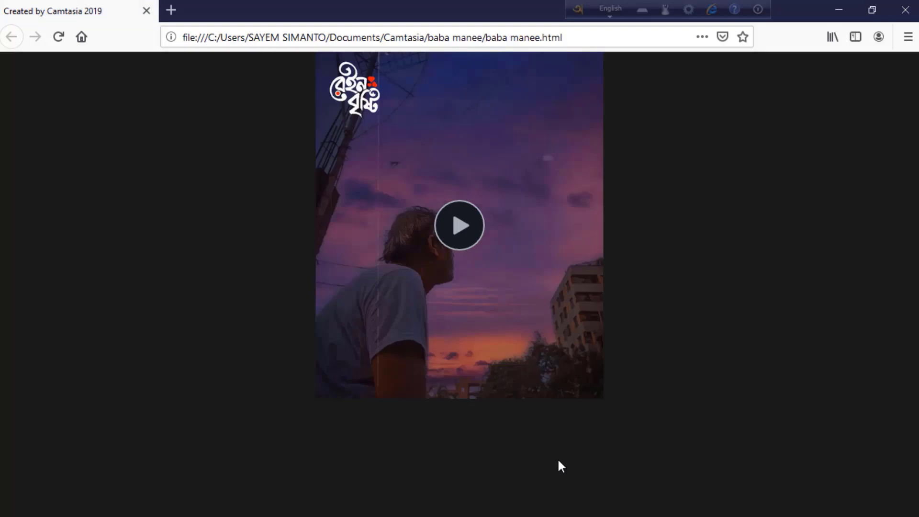
# - Play the rendered video in the browser to check it, and close the browser and the production results
pyautogui.click(460, 225)
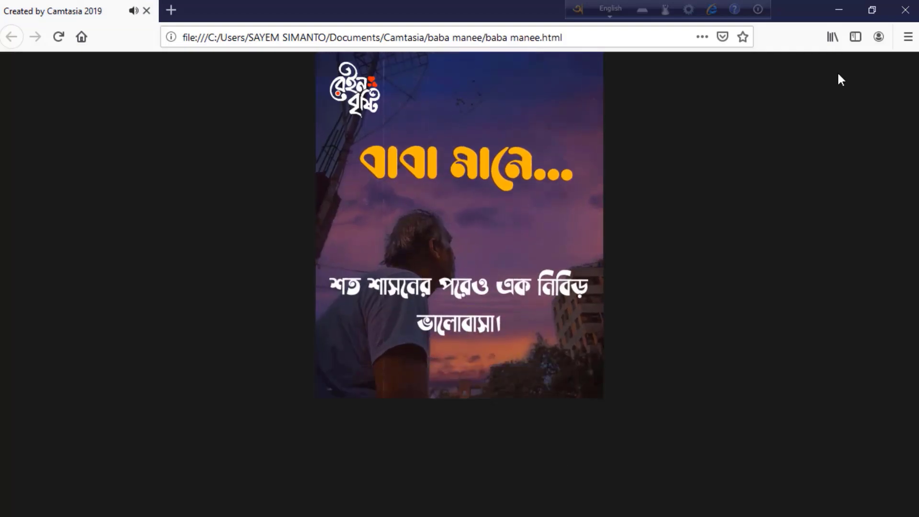
pyautogui.click(904, 10)
pyautogui.click(584, 463)
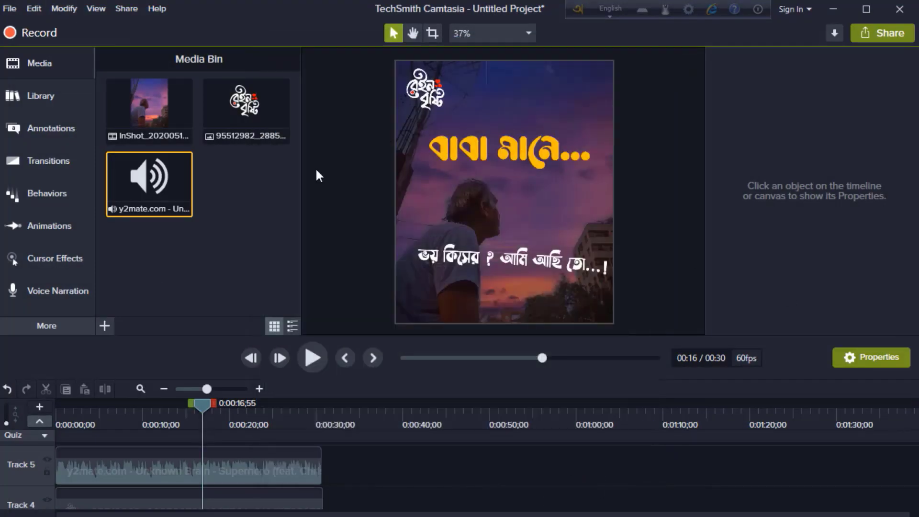